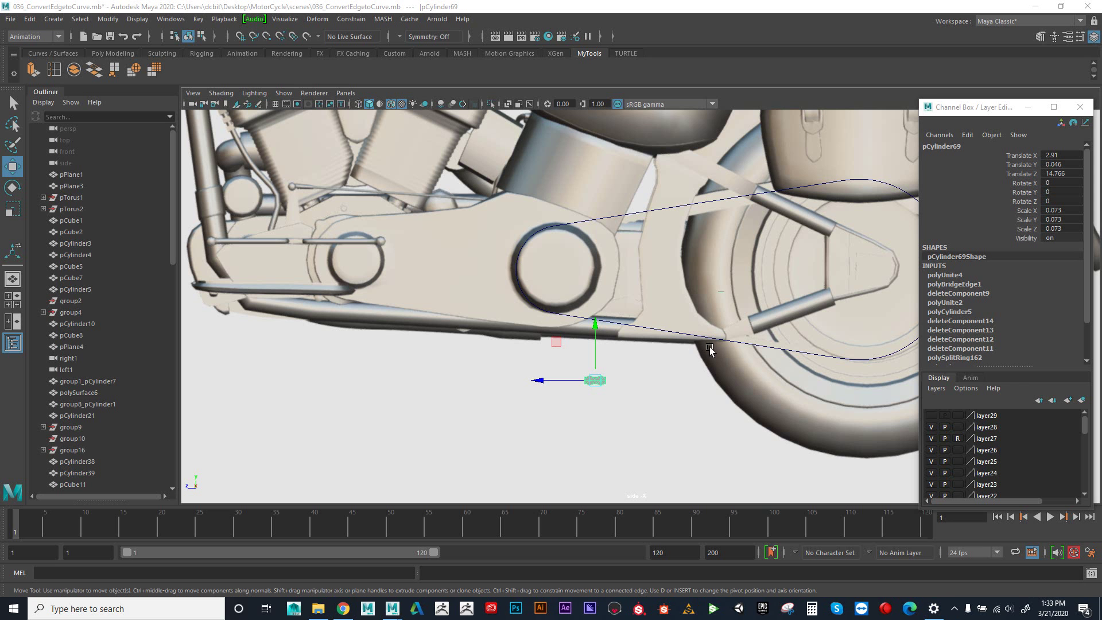
Step: Move the chain link in the side view to beside the rear end of the curve, at about Y 1.24 and Z 8.49
{"action": "left_click_drag", "start_coordinate": [559, 381], "coordinate": [829, 370]}
{"action": "middle_click_drag", "start_coordinate": [829, 370], "coordinate": [695, 377], "text": "alt"}
{"action": "scroll", "coordinate": [697, 390], "scroll_direction": "up", "scroll_amount": 2}
{"action": "left_click_drag", "start_coordinate": [683, 409], "coordinate": [806, 325]}
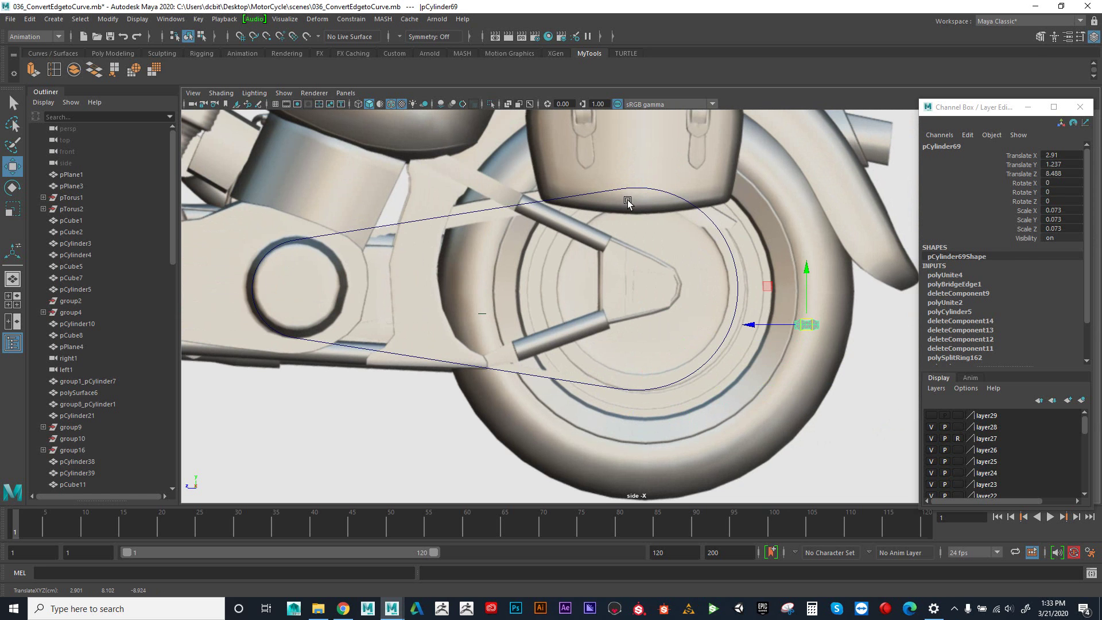
Step: Switch to the perspective view and scale the chain link down uniformly to about 0.061
{"action": "left_click", "coordinate": [345, 93]}
{"action": "mouse_move", "coordinate": [442, 104]}
{"action": "left_click", "coordinate": [488, 106]}
{"action": "left_click_drag", "start_coordinate": [683, 261], "coordinate": [605, 268], "text": "alt"}
{"action": "scroll", "coordinate": [660, 281], "scroll_direction": "down", "scroll_amount": 3}
{"action": "left_click_drag", "start_coordinate": [698, 290], "coordinate": [539, 285], "text": "alt"}
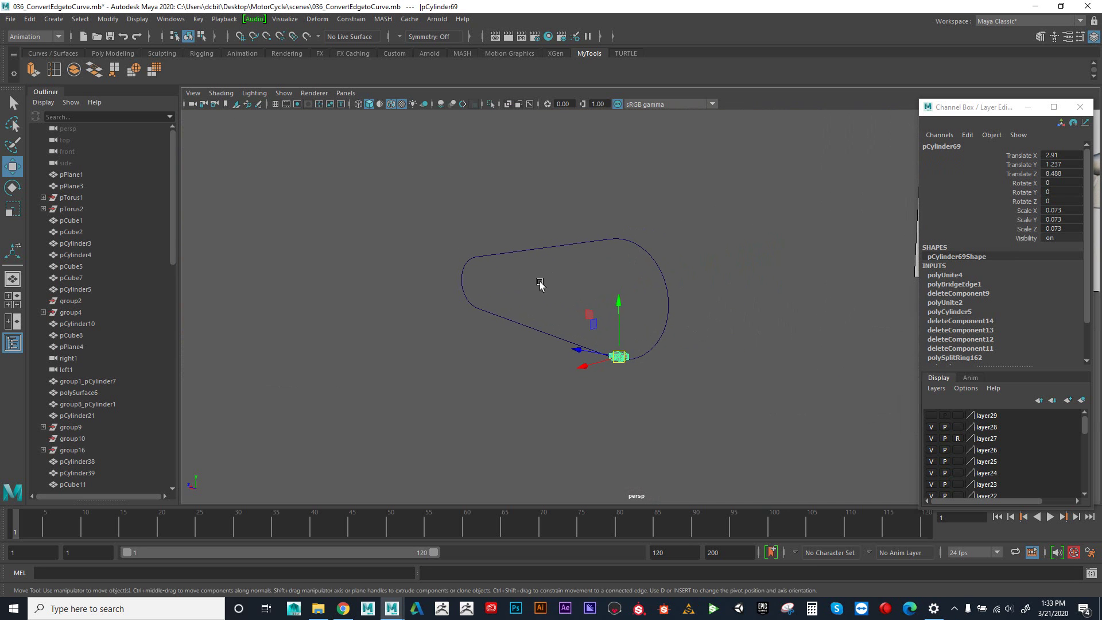
{"action": "key", "text": "r"}
{"action": "left_click_drag", "start_coordinate": [619, 356], "coordinate": [616, 357]}
Step: Attach the chain link to the closed chain curve as a motion path
{"action": "left_click", "coordinate": [658, 265]}
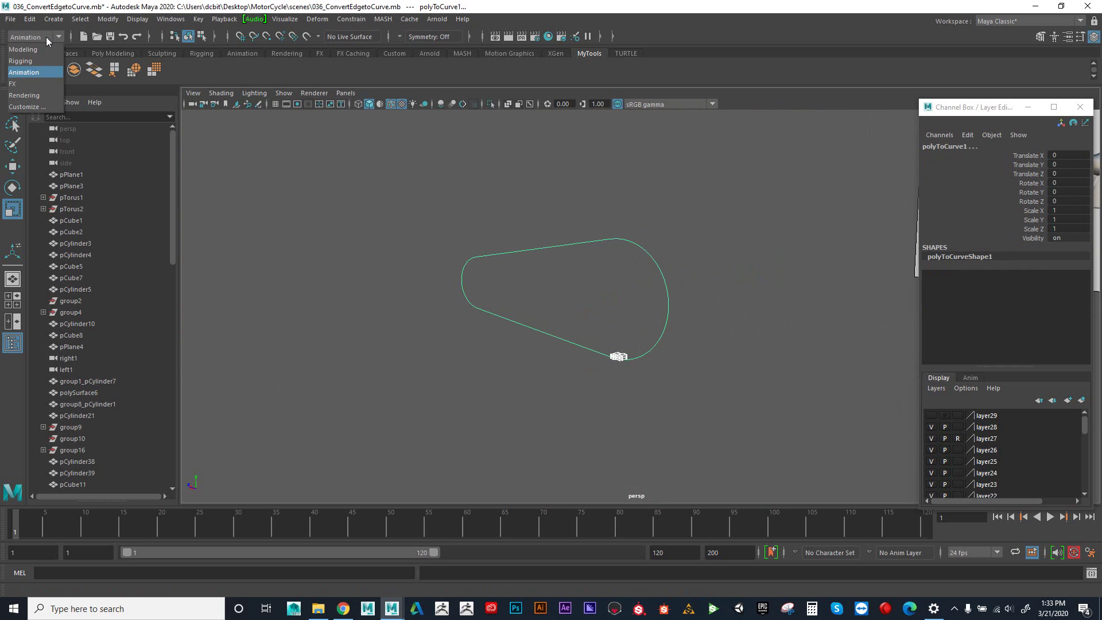
{"action": "left_click", "coordinate": [346, 21]}
{"action": "mouse_move", "coordinate": [405, 132]}
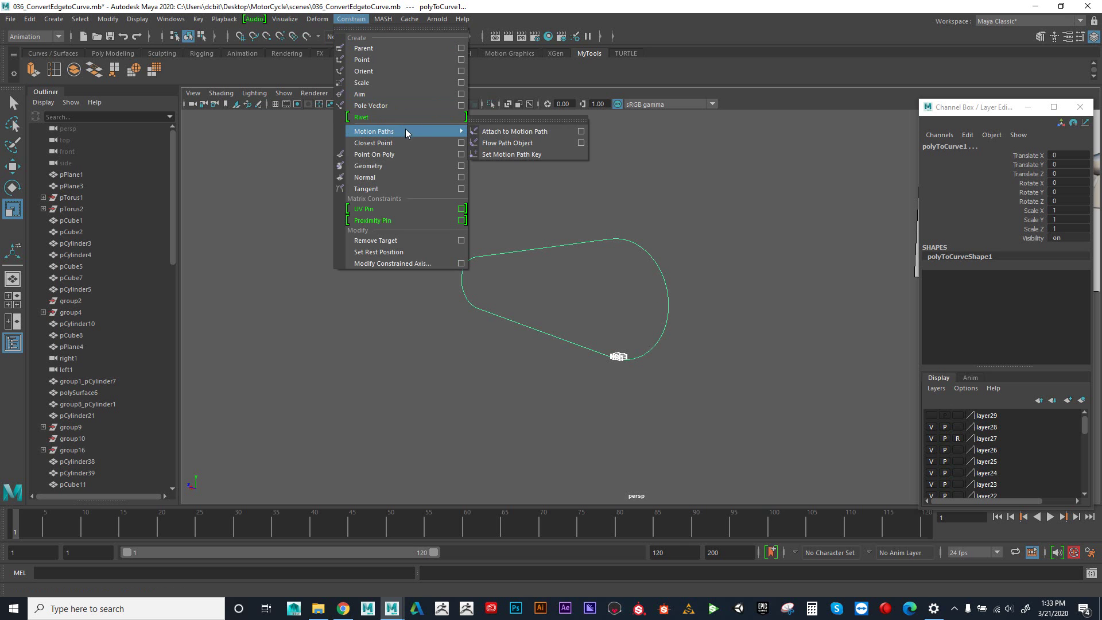
{"action": "left_click", "coordinate": [523, 136]}
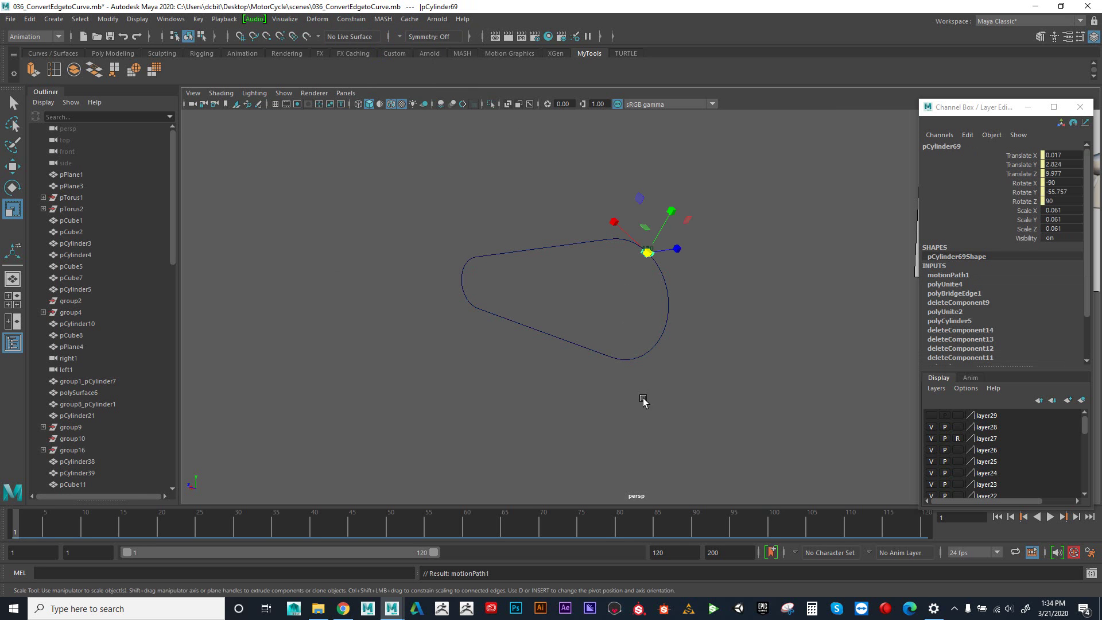
Step: Switch the workspace to Modeling - Standard and return it to Maya Classic
{"action": "left_click", "coordinate": [997, 24]}
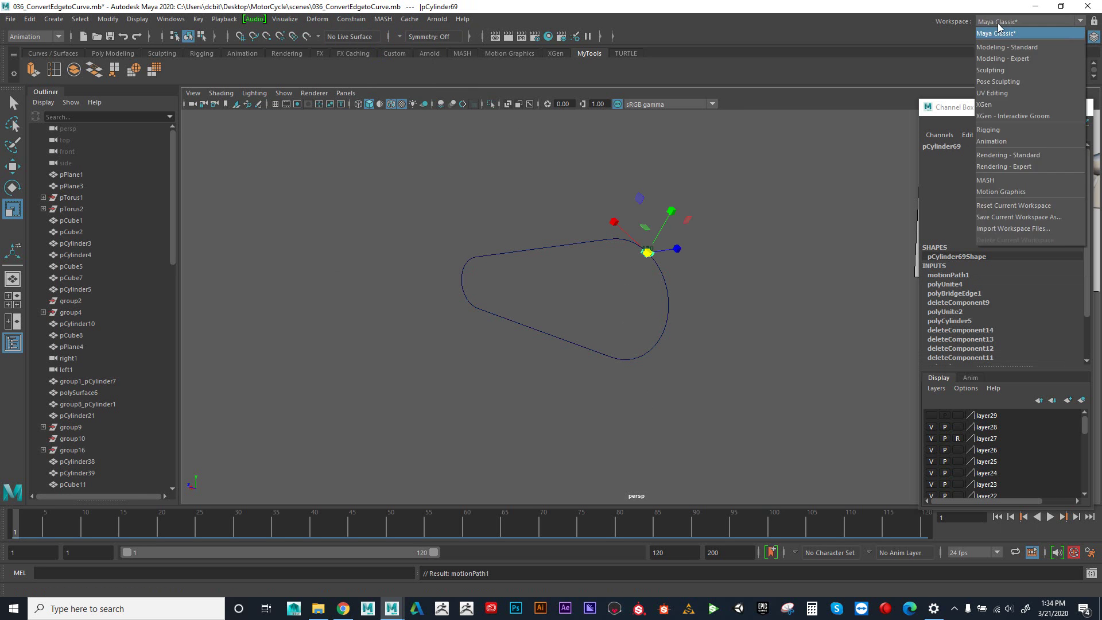
{"action": "left_click", "coordinate": [1004, 47]}
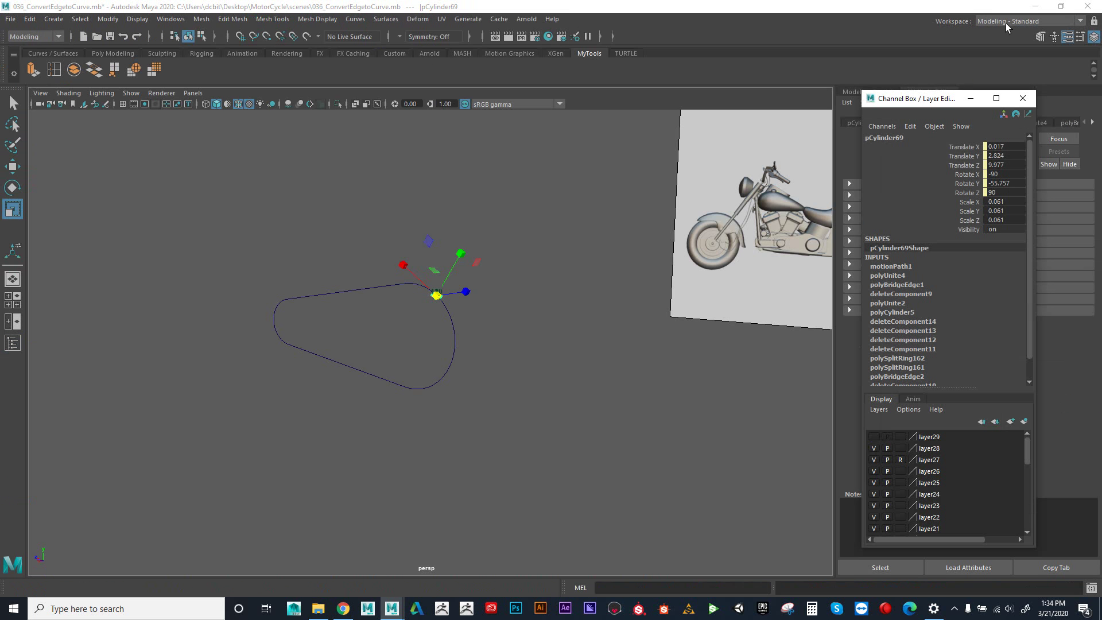
{"action": "left_click", "coordinate": [1005, 23]}
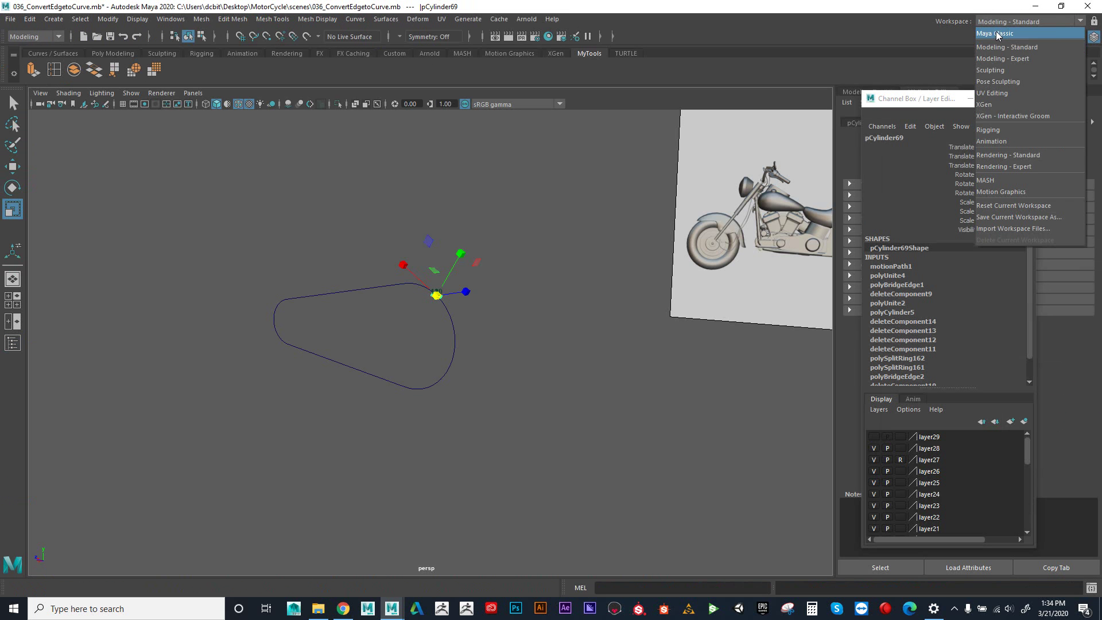
{"action": "left_click", "coordinate": [997, 34]}
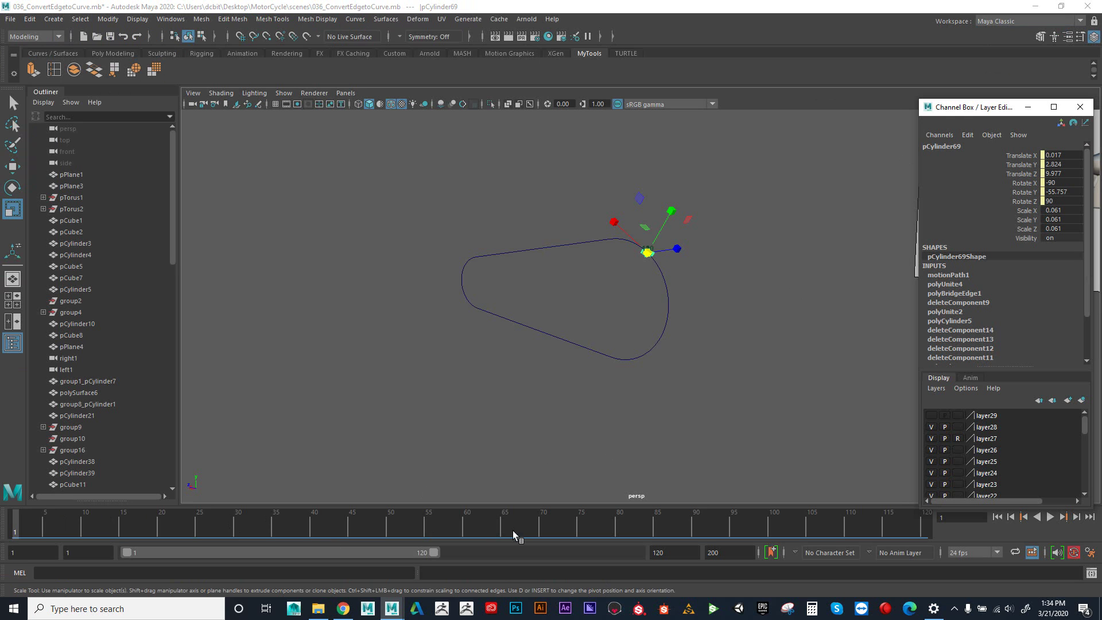
Step: Play the animation to check how the link travels along the curve, and rewind to the first frame
{"action": "left_click", "coordinate": [1049, 516]}
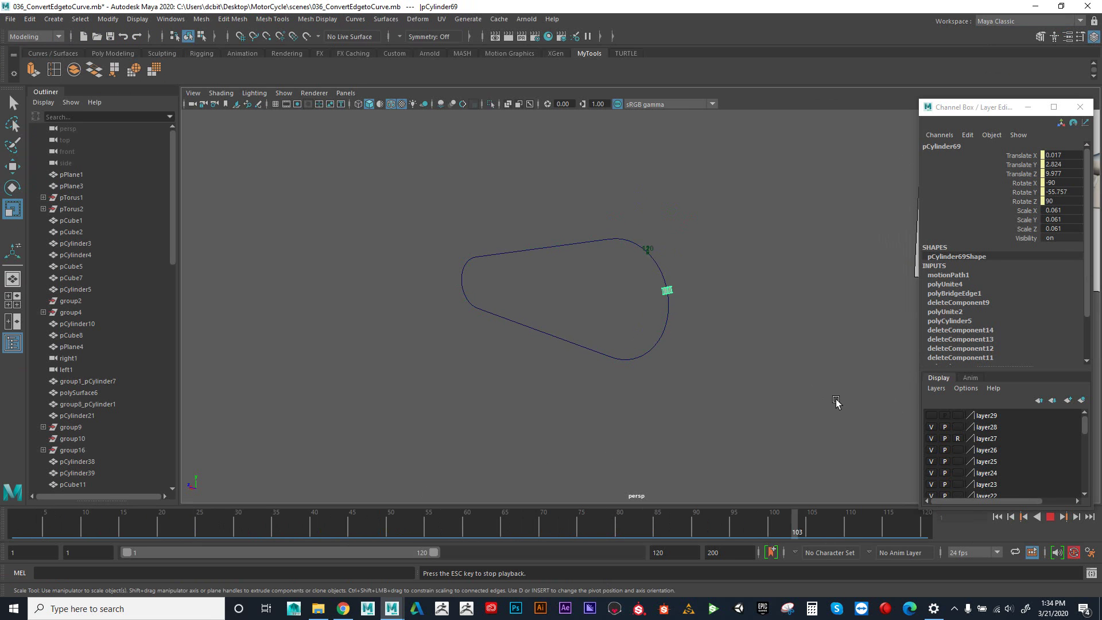
{"action": "right_click_drag", "start_coordinate": [732, 362], "coordinate": [963, 404], "text": "alt"}
{"action": "left_click", "coordinate": [1049, 516]}
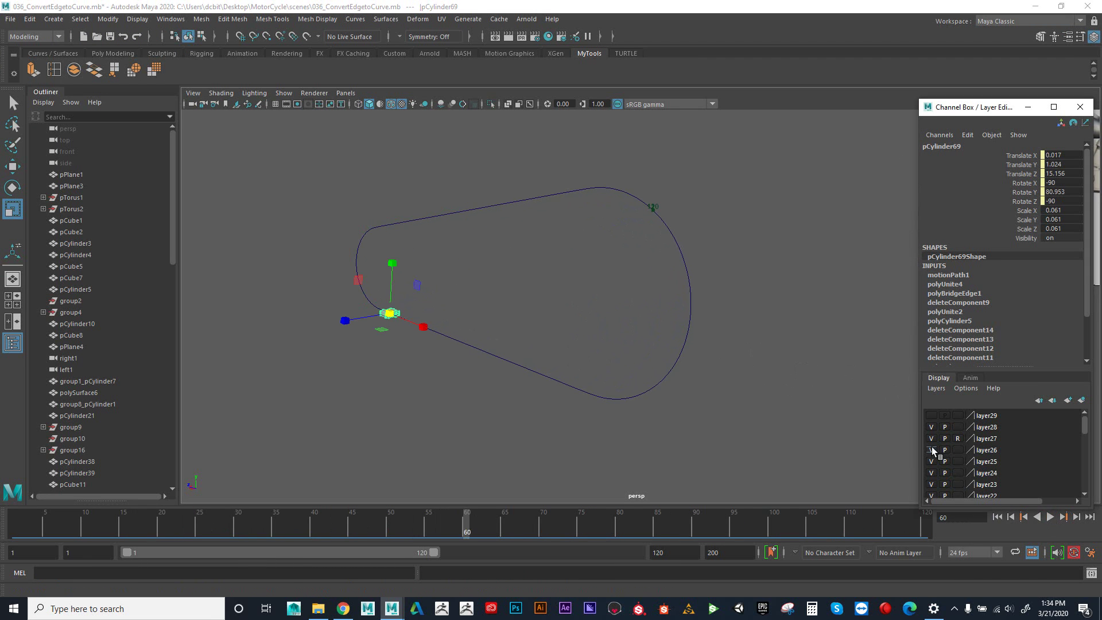
{"action": "left_click", "coordinate": [999, 517]}
Step: Set the Up Twist of the link's motionPath1 to 90
{"action": "middle_click_drag", "start_coordinate": [687, 268], "coordinate": [620, 325], "text": "alt"}
{"action": "right_click_drag", "start_coordinate": [620, 325], "coordinate": [864, 357], "text": "alt"}
{"action": "scroll", "coordinate": [761, 299], "scroll_direction": "up", "scroll_amount": 3}
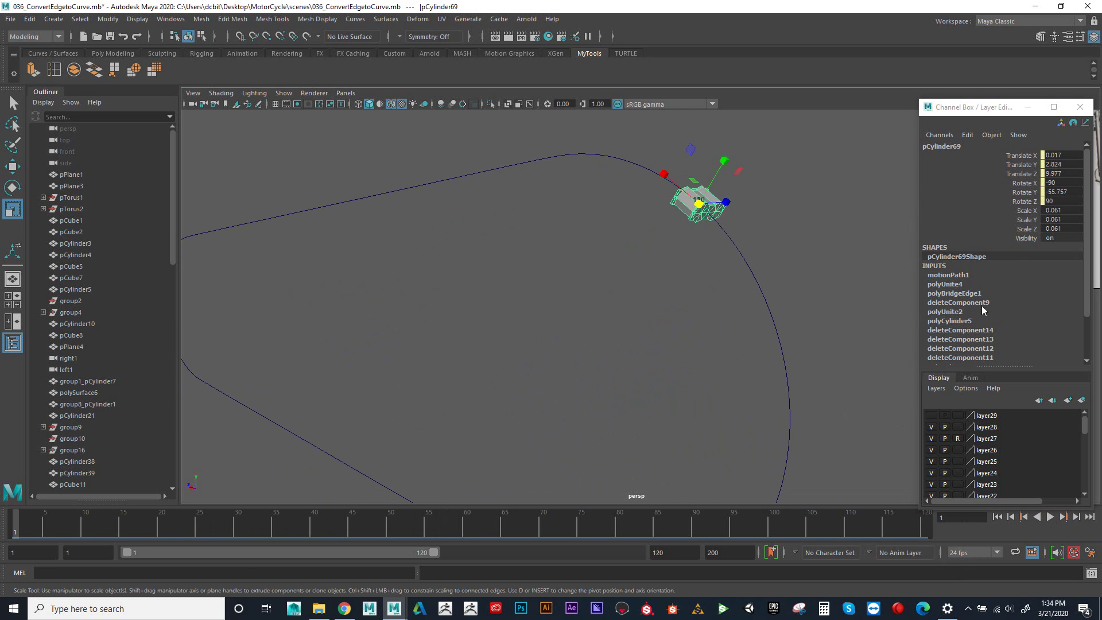
{"action": "scroll", "coordinate": [938, 289], "scroll_direction": "down", "scroll_amount": 3}
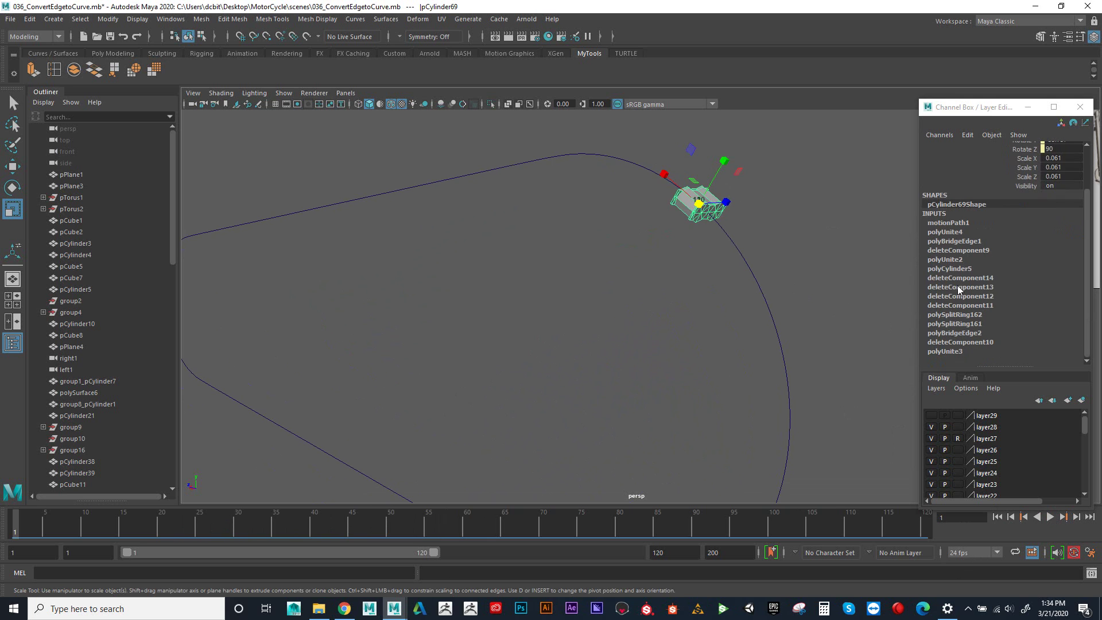
{"action": "left_click", "coordinate": [948, 222]}
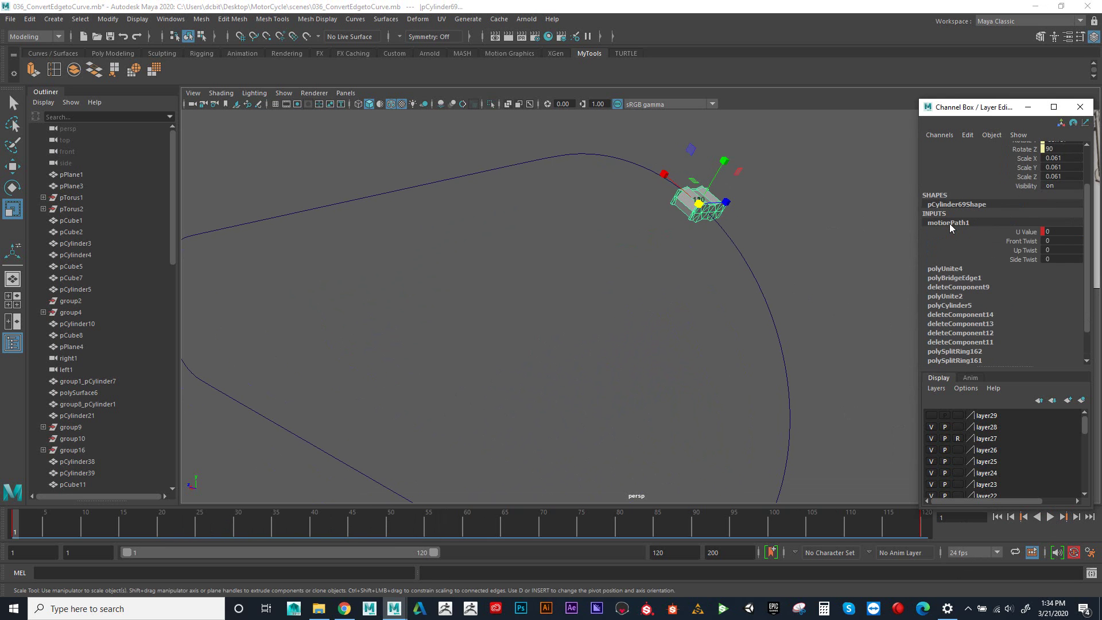
{"action": "left_click", "coordinate": [1025, 256]}
{"action": "middle_click_drag", "start_coordinate": [836, 243], "coordinate": [797, 243]}
{"action": "left_click", "coordinate": [1061, 250]}
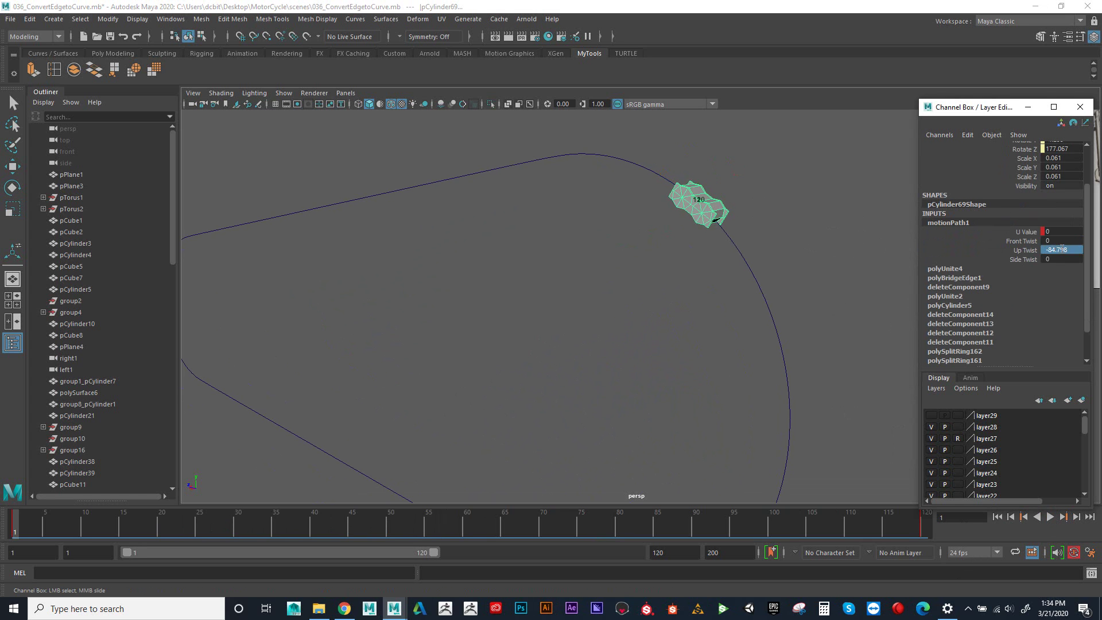
{"action": "type", "text": "90"}
{"action": "key", "text": "Return"}
Step: Play the animation again to check the twisted link's orientation along the path, and rewind to frame 1
{"action": "right_click_drag", "start_coordinate": [770, 271], "coordinate": [629, 268], "text": "alt"}
{"action": "middle_click_drag", "start_coordinate": [628, 269], "coordinate": [696, 223], "text": "alt"}
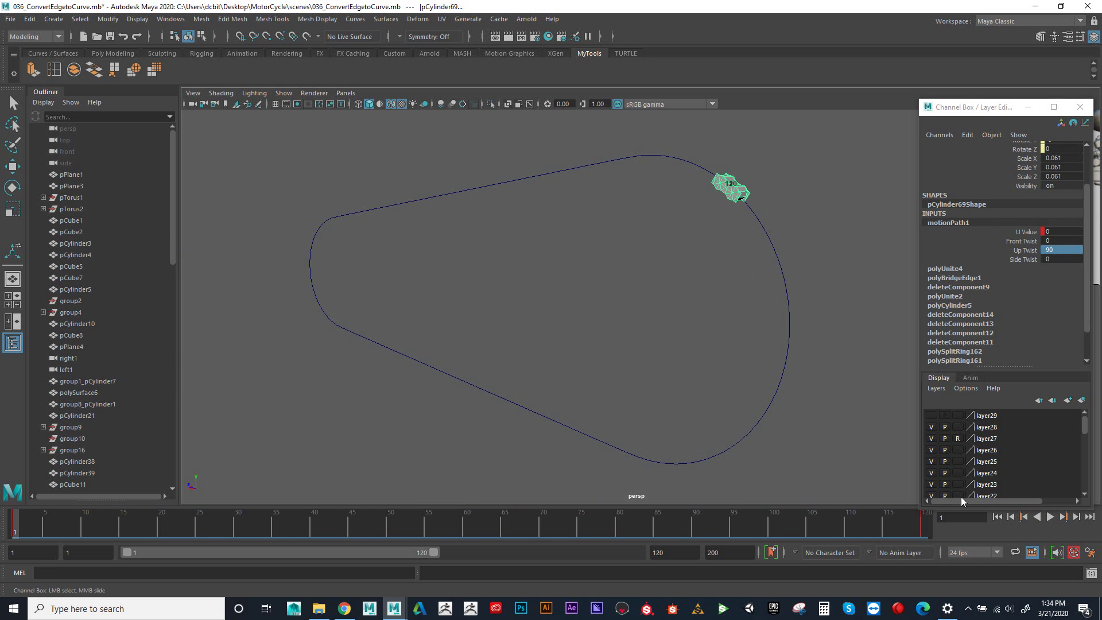
{"action": "left_click", "coordinate": [1049, 517]}
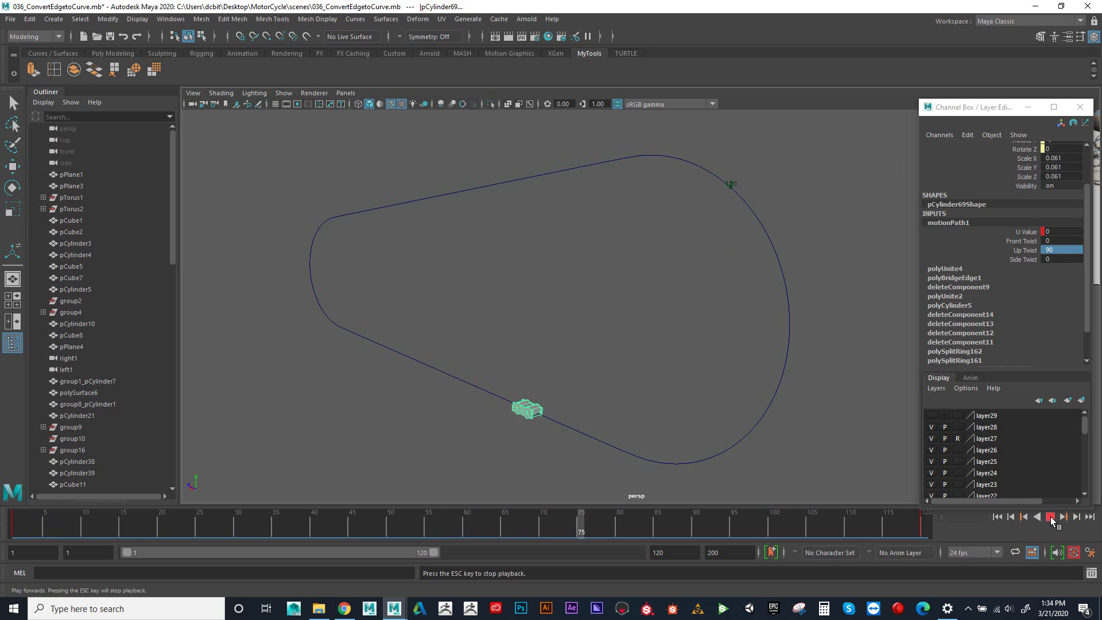
{"action": "left_click", "coordinate": [1049, 517]}
{"action": "left_click", "coordinate": [997, 517]}
Step: Switch to the Animation menu set and create an animation snapshot of the link from frame 1 to 10 with increment 1
{"action": "middle_click_drag", "start_coordinate": [715, 305], "coordinate": [725, 309], "text": "alt"}
{"action": "right_click_drag", "start_coordinate": [725, 310], "coordinate": [738, 317], "text": "alt"}
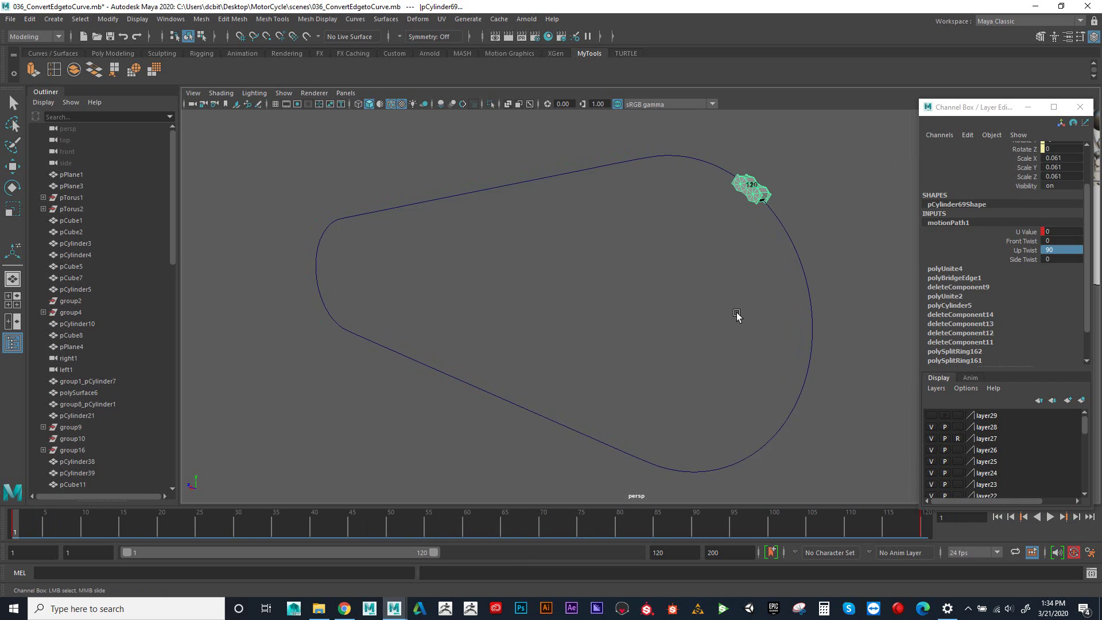
{"action": "middle_click_drag", "start_coordinate": [738, 317], "coordinate": [727, 295], "text": "alt"}
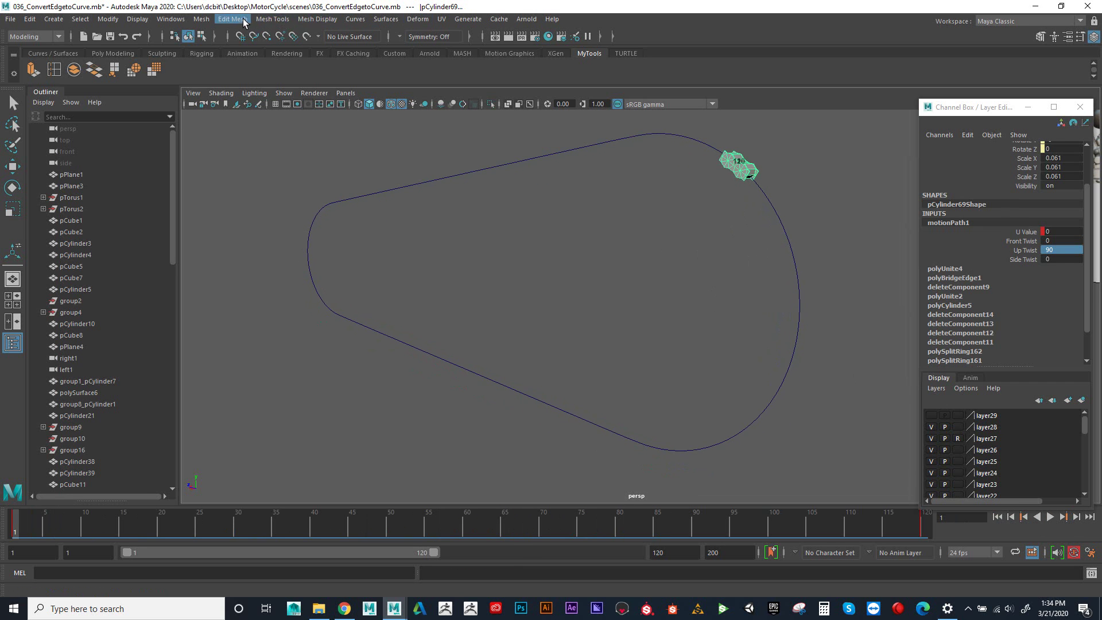
{"action": "left_click", "coordinate": [35, 36]}
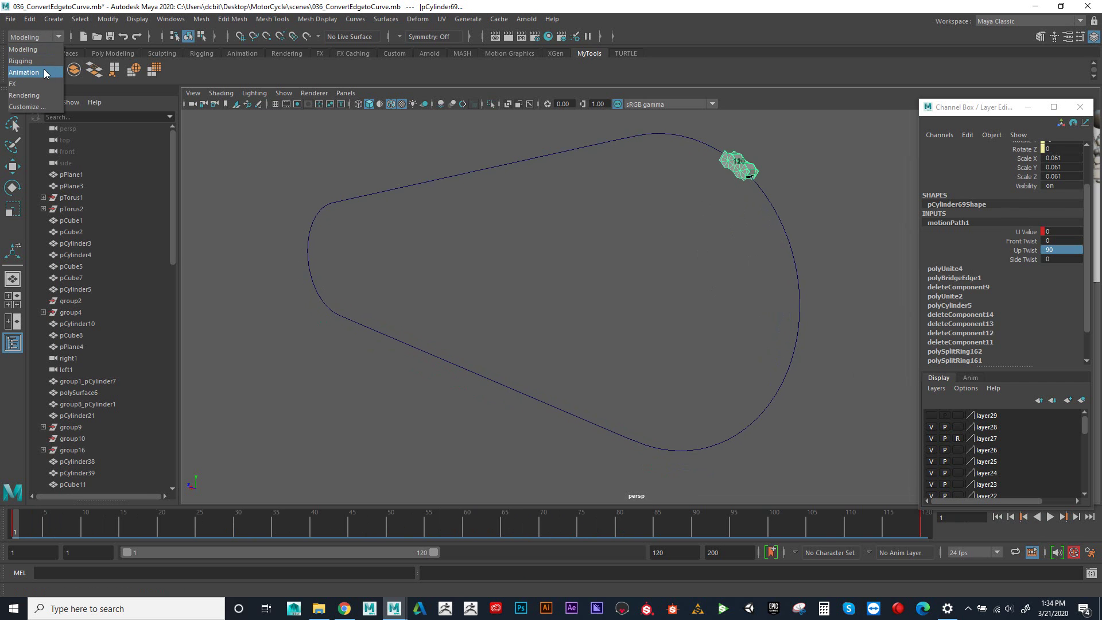
{"action": "left_click", "coordinate": [32, 71]}
{"action": "left_click", "coordinate": [271, 21]}
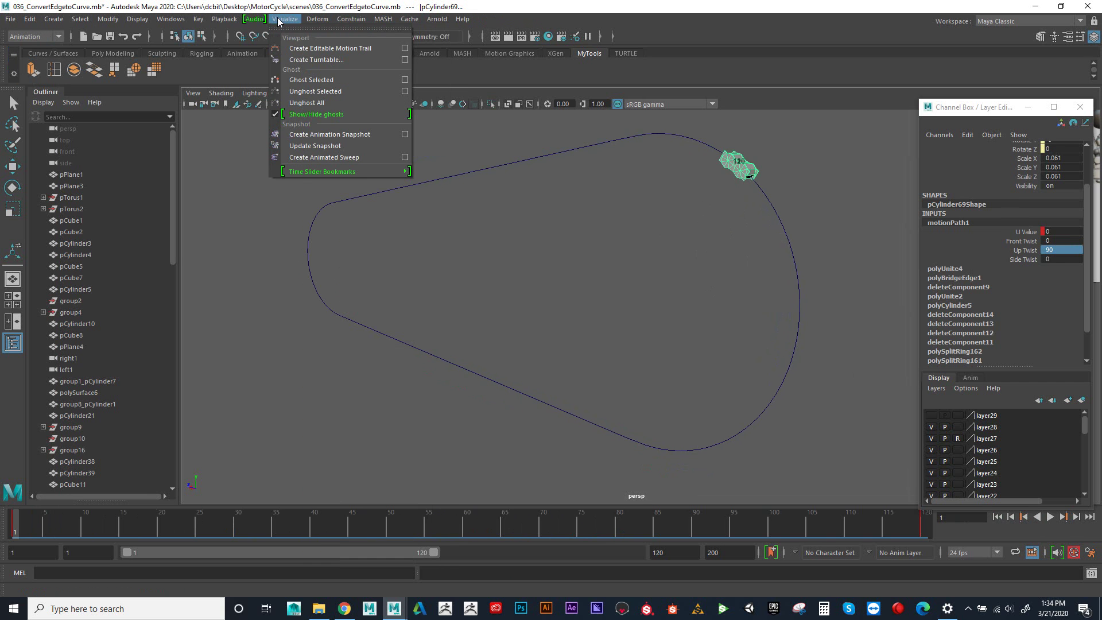
{"action": "left_click", "coordinate": [405, 134]}
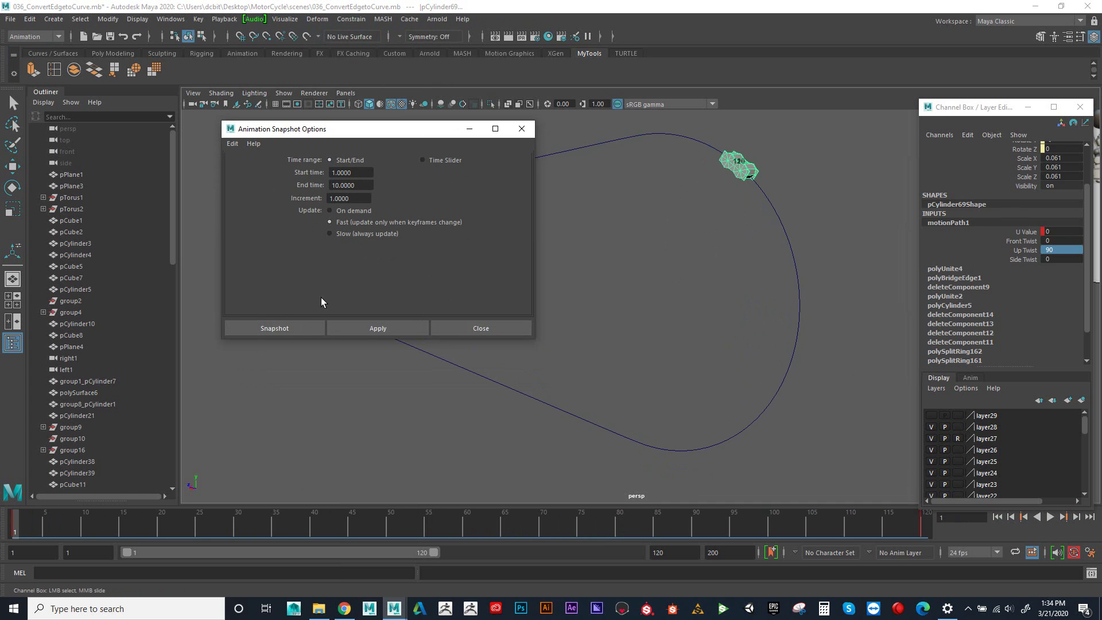
{"action": "left_click", "coordinate": [302, 329]}
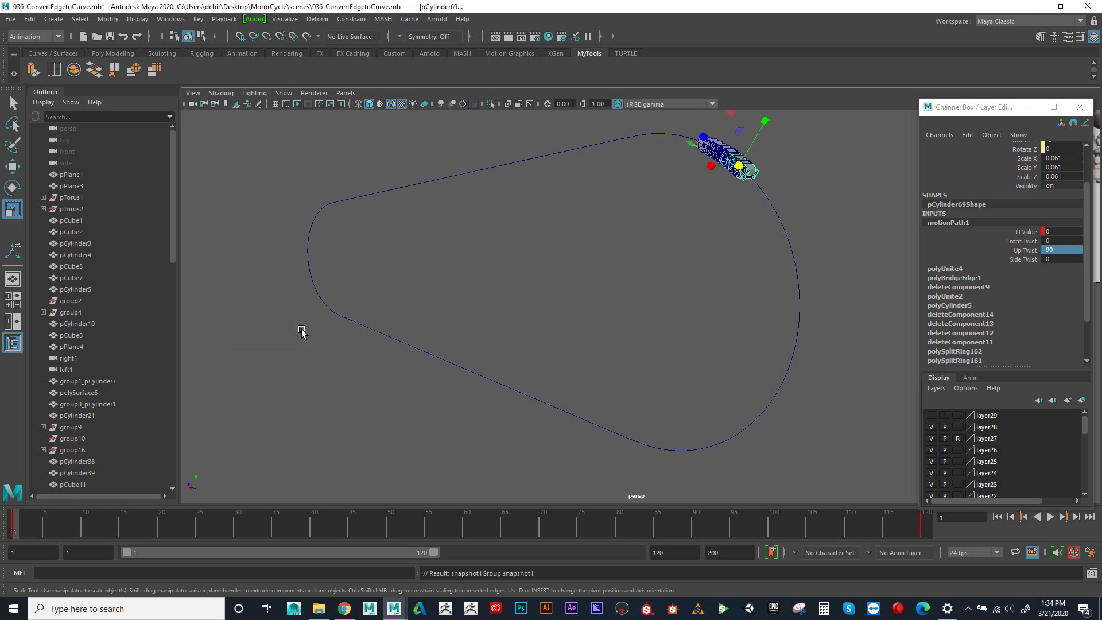
Step: Inspect the overlapping snapshot copies of the link up close and reopen the Animation Snapshot options
{"action": "right_click_drag", "start_coordinate": [615, 303], "coordinate": [744, 352], "text": "alt"}
{"action": "left_click_drag", "start_coordinate": [744, 352], "coordinate": [776, 300], "text": "alt"}
{"action": "middle_click_drag", "start_coordinate": [777, 300], "coordinate": [742, 370], "text": "alt"}
{"action": "right_click_drag", "start_coordinate": [714, 338], "coordinate": [735, 344], "text": "alt"}
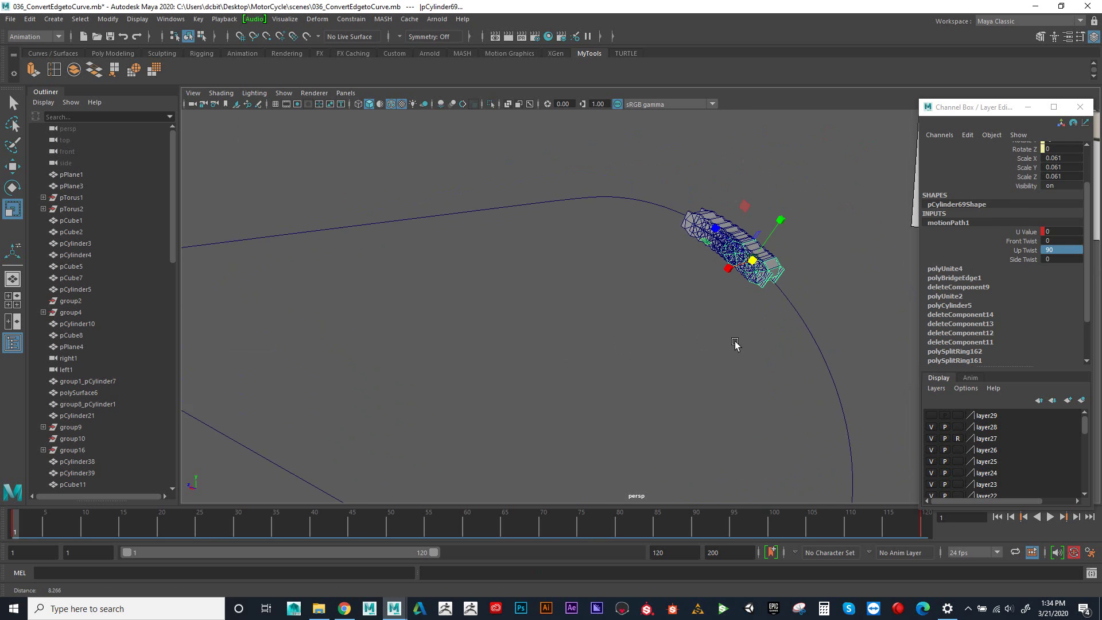
{"action": "middle_click_drag", "start_coordinate": [735, 344], "coordinate": [710, 315], "text": "alt"}
{"action": "left_click", "coordinate": [285, 19]}
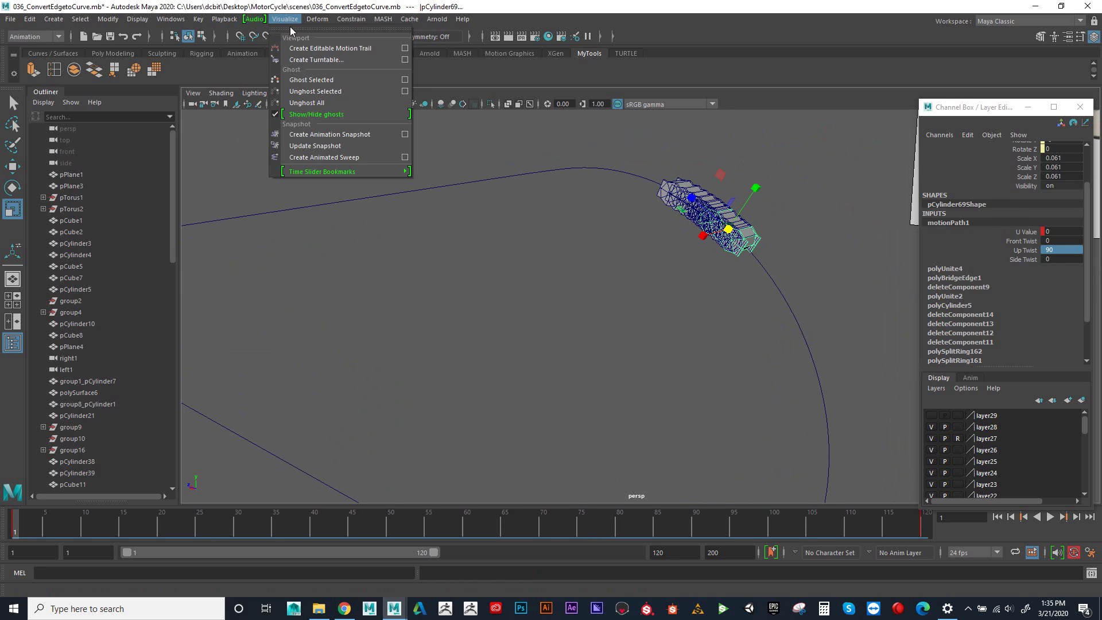
{"action": "left_click", "coordinate": [405, 135]}
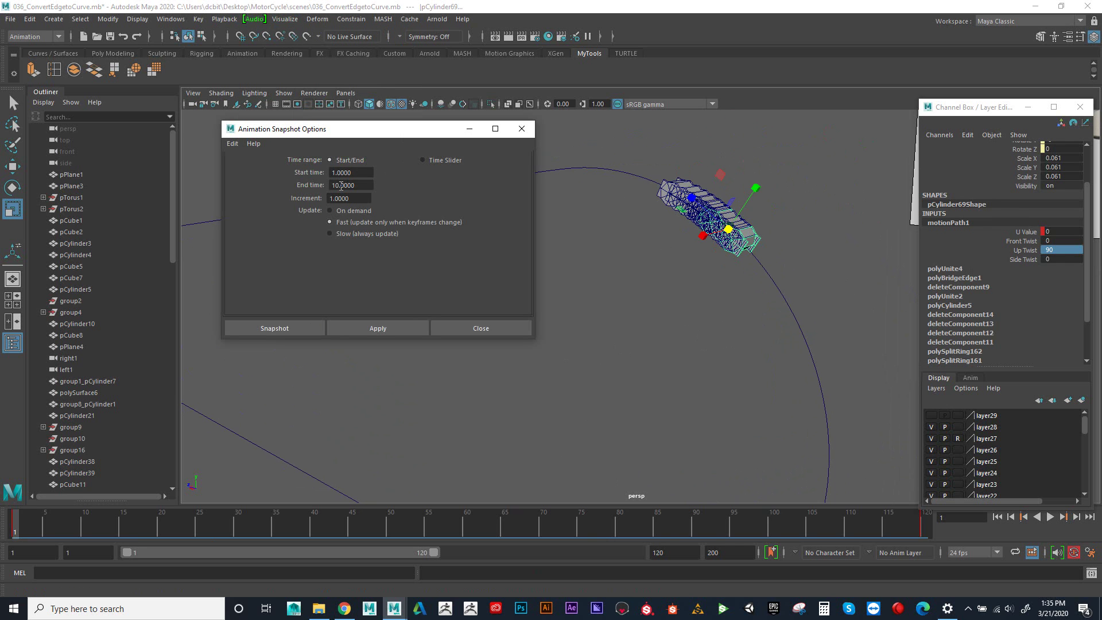
Step: Scrub the timeline from frame 1 to 10 and back to compare the link's travel with its snapshot copies
{"action": "left_click", "coordinate": [18, 521]}
{"action": "left_click_drag", "start_coordinate": [19, 521], "coordinate": [84, 523]}
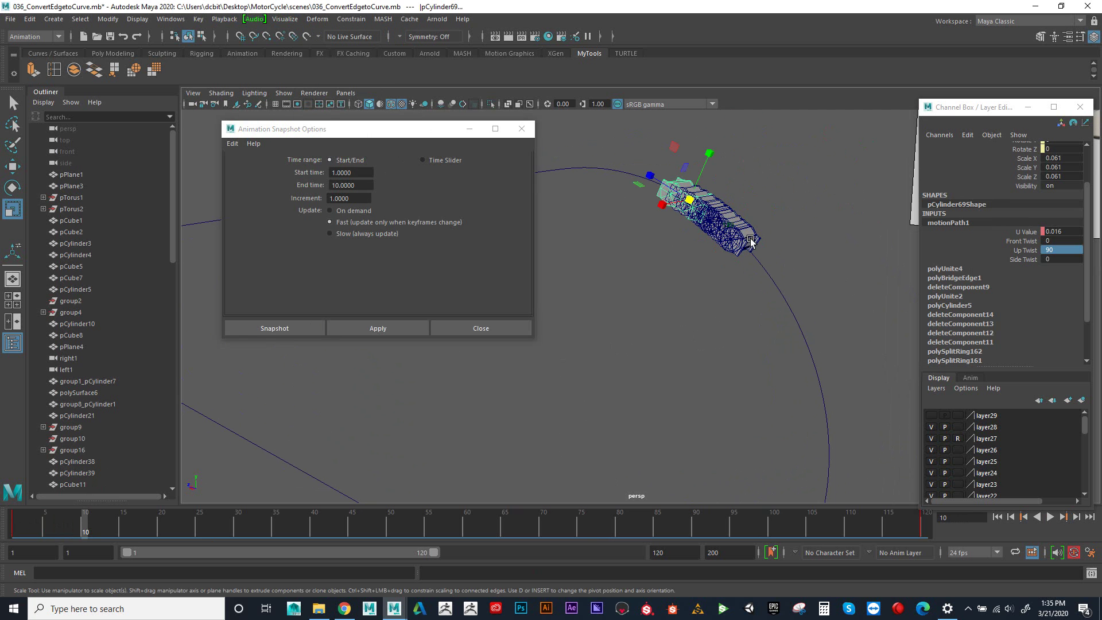
{"action": "right_click_drag", "start_coordinate": [689, 294], "coordinate": [718, 324], "text": "alt"}
{"action": "middle_click_drag", "start_coordinate": [718, 324], "coordinate": [745, 379], "text": "alt"}
{"action": "right_click_drag", "start_coordinate": [745, 379], "coordinate": [774, 366], "text": "alt"}
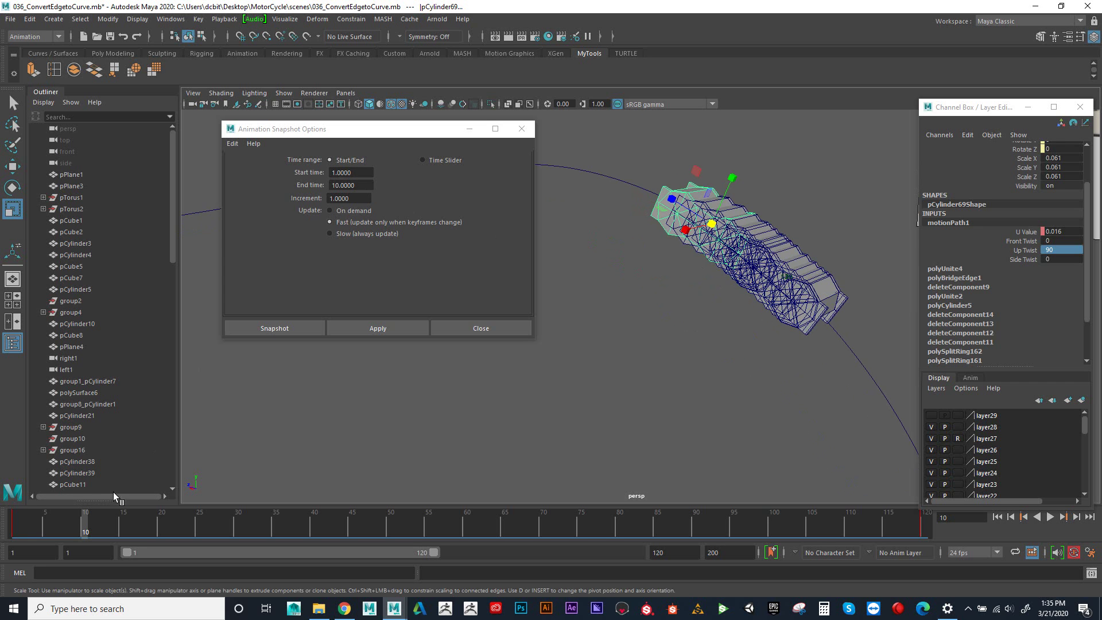
{"action": "left_click_drag", "start_coordinate": [82, 519], "coordinate": [19, 520]}
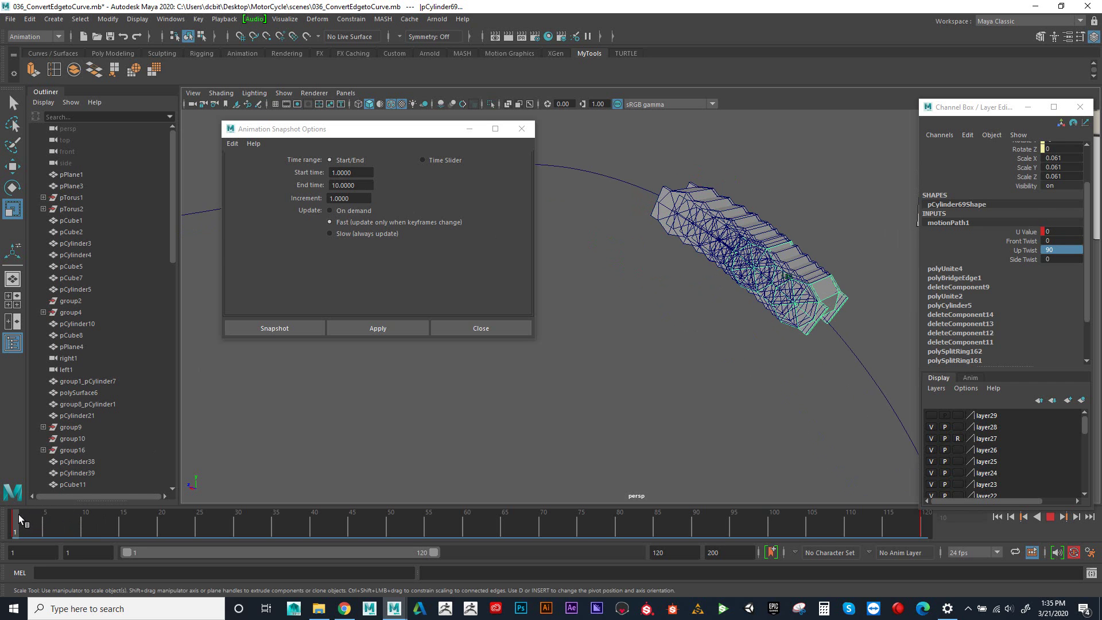
Step: Delete the whole group of snapshot copies, leaving the original link on the curve
{"action": "left_click", "coordinate": [658, 215]}
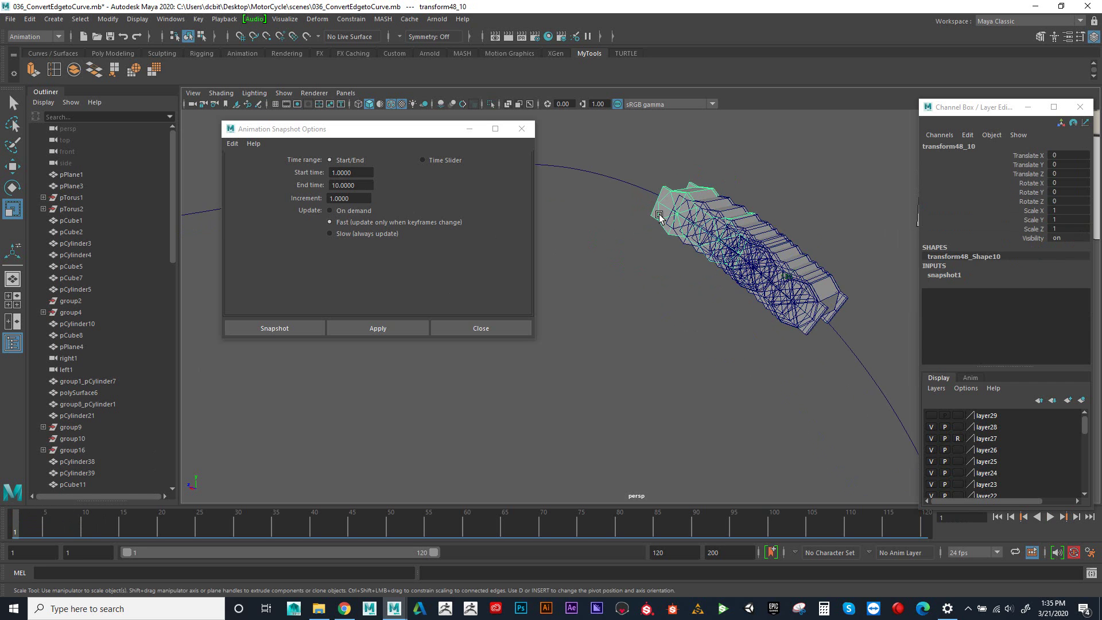
{"action": "key", "text": "Up"}
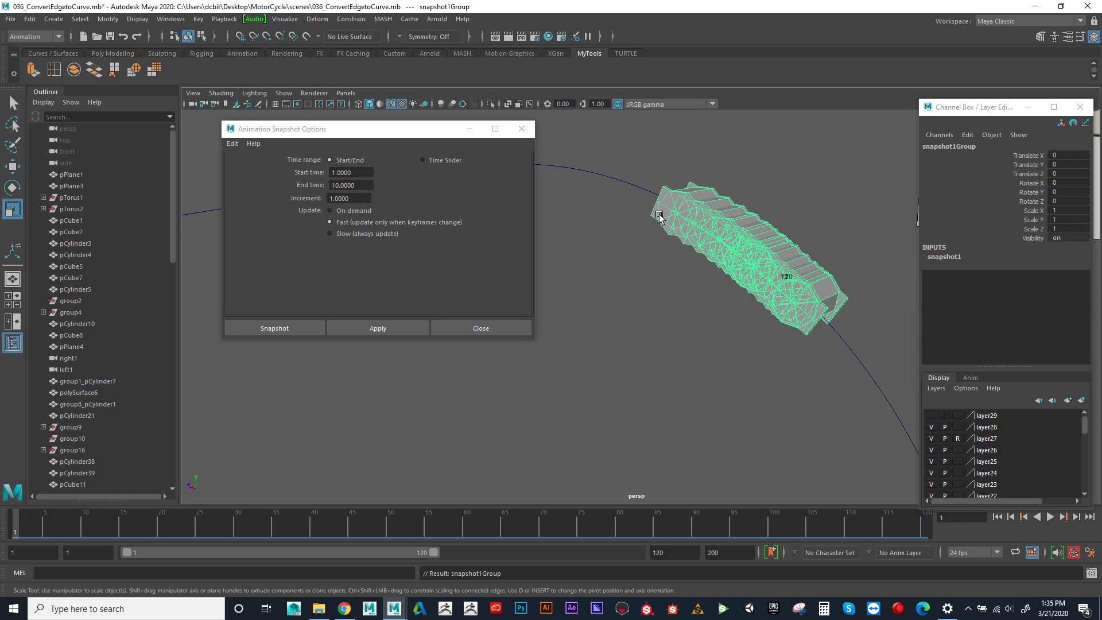
{"action": "key", "text": "Delete"}
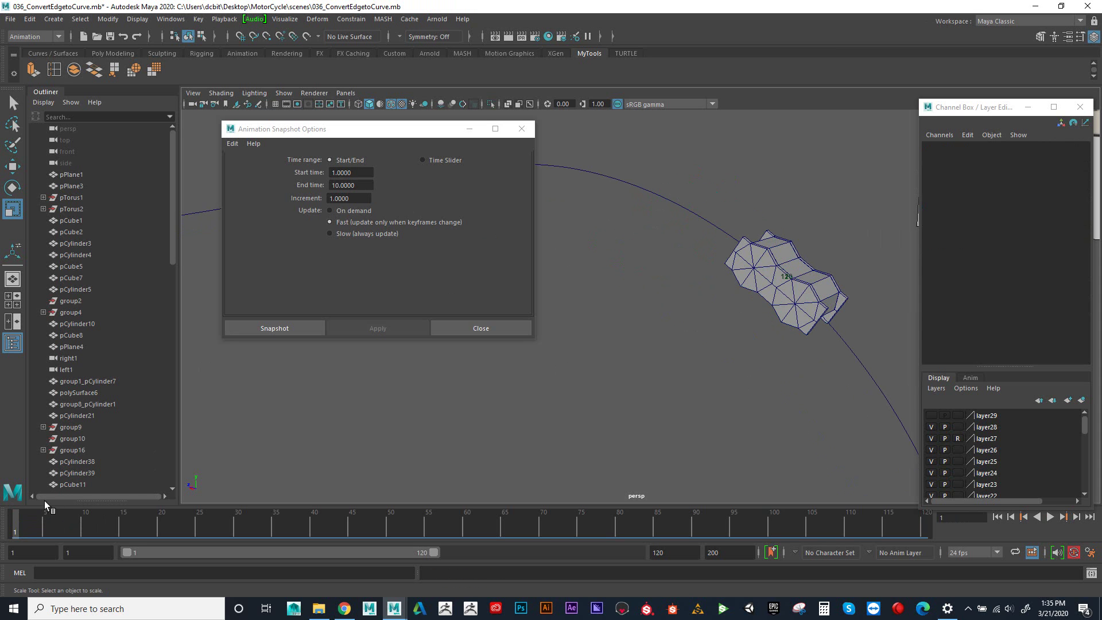
Step: Set the animation snapshot's end time to 120 with start time 1, and try to create the snapshot
{"action": "mouse_move", "coordinate": [23, 518]}
{"action": "left_mouse_down"}
{"action": "mouse_move", "coordinate": [190, 518]}
{"action": "mouse_move", "coordinate": [20, 516]}
{"action": "left_mouse_up"}
{"action": "right_click_drag", "start_coordinate": [648, 434], "coordinate": [583, 450], "text": "alt"}
{"action": "left_click_drag", "start_coordinate": [583, 449], "coordinate": [526, 279], "text": "alt"}
{"action": "left_click", "coordinate": [359, 185]}
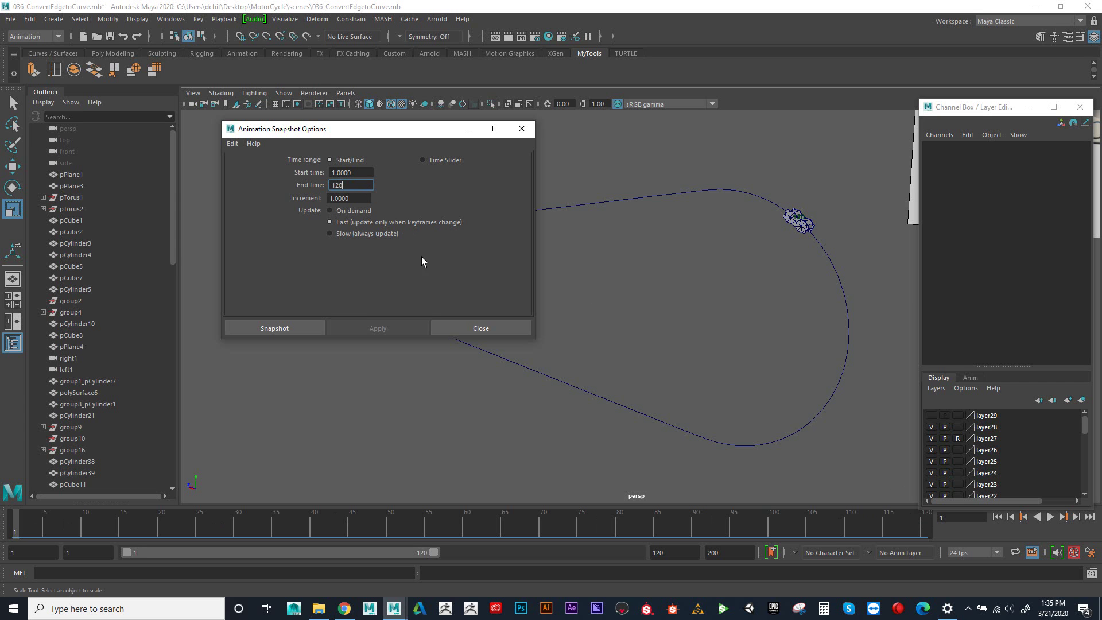
{"action": "left_click", "coordinate": [365, 175]}
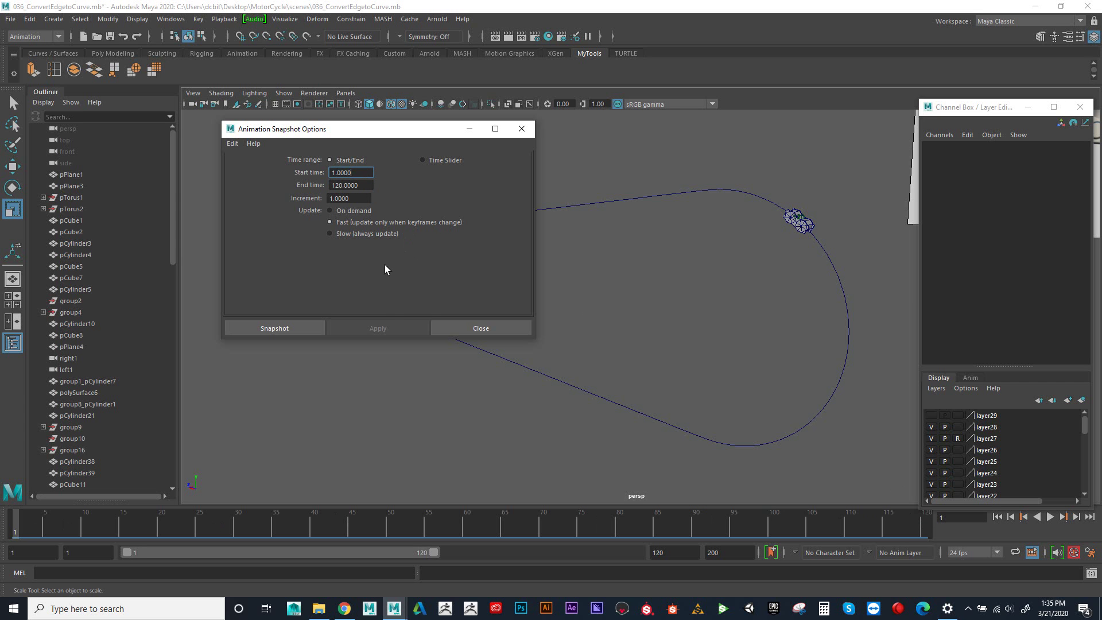
{"action": "left_click", "coordinate": [306, 323]}
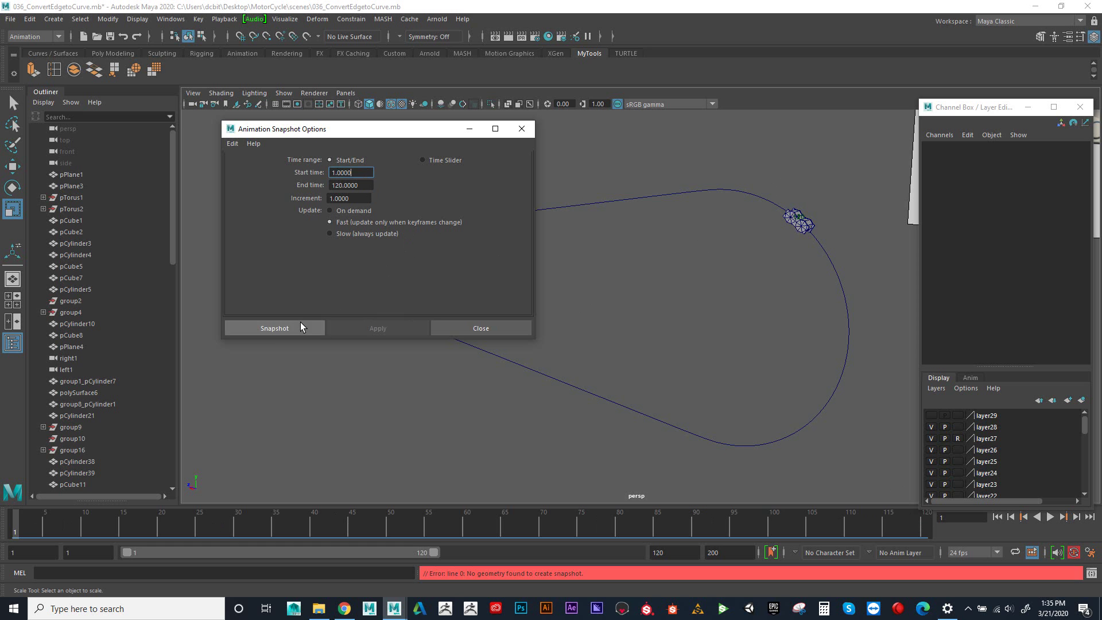
Step: Select the chain link on the curve and create an animation snapshot from frame 1 to 120 with an increment of 1
{"action": "left_click", "coordinate": [783, 225]}
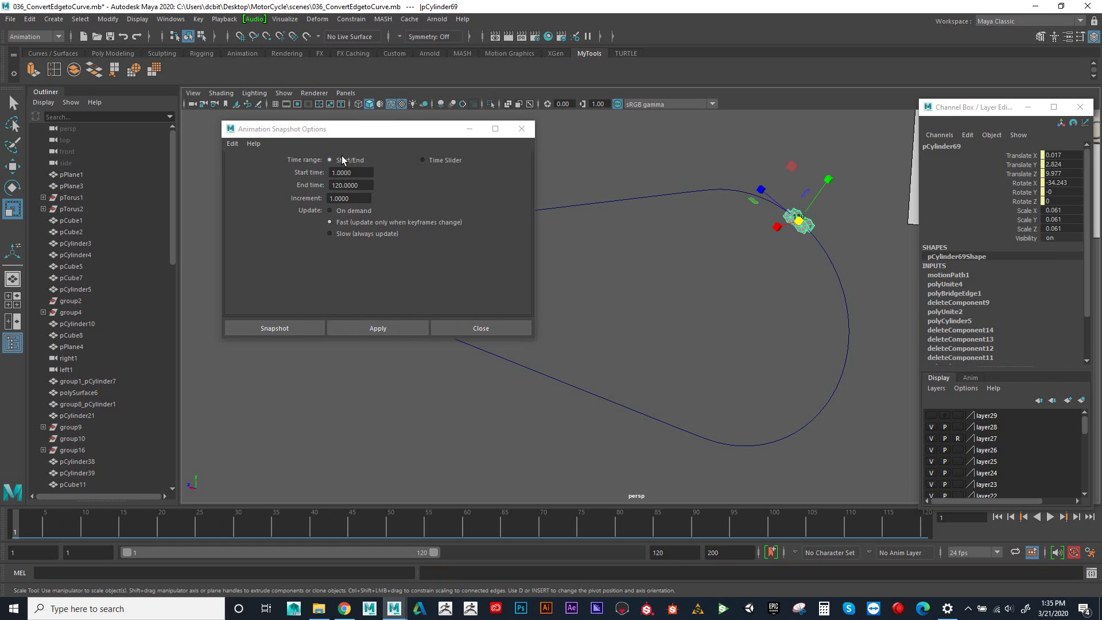
{"action": "left_click", "coordinate": [366, 328]}
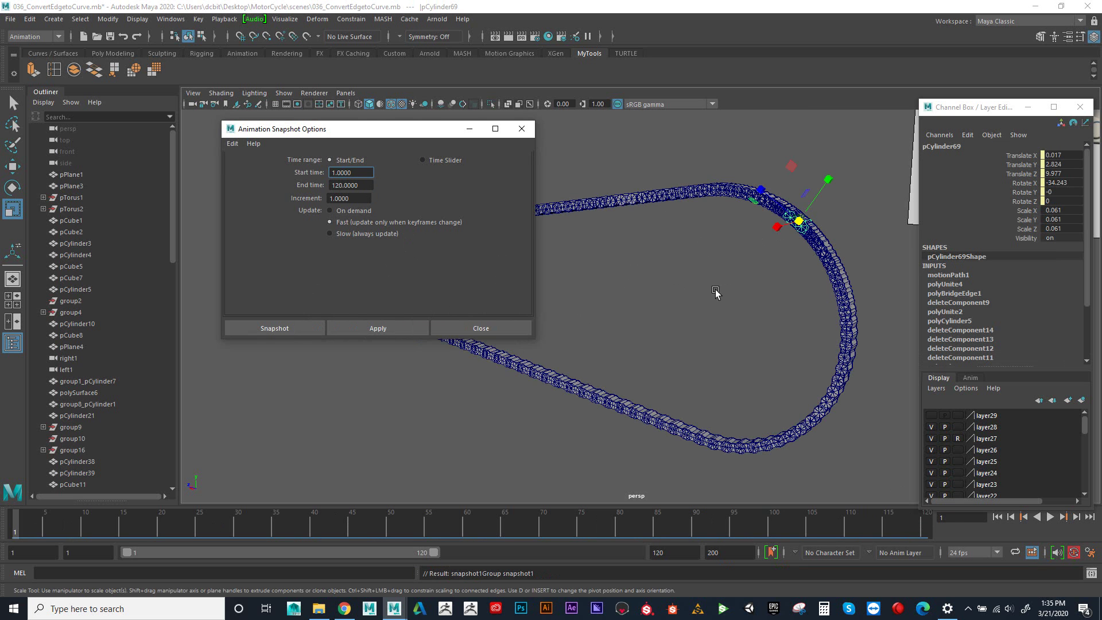
{"action": "left_click_drag", "start_coordinate": [765, 347], "coordinate": [789, 356], "text": "alt"}
Step: Play the link's animation around the full loop, inspect the dense snapshot copies up close, and return to frame 1
{"action": "key", "text": "alt+v"}
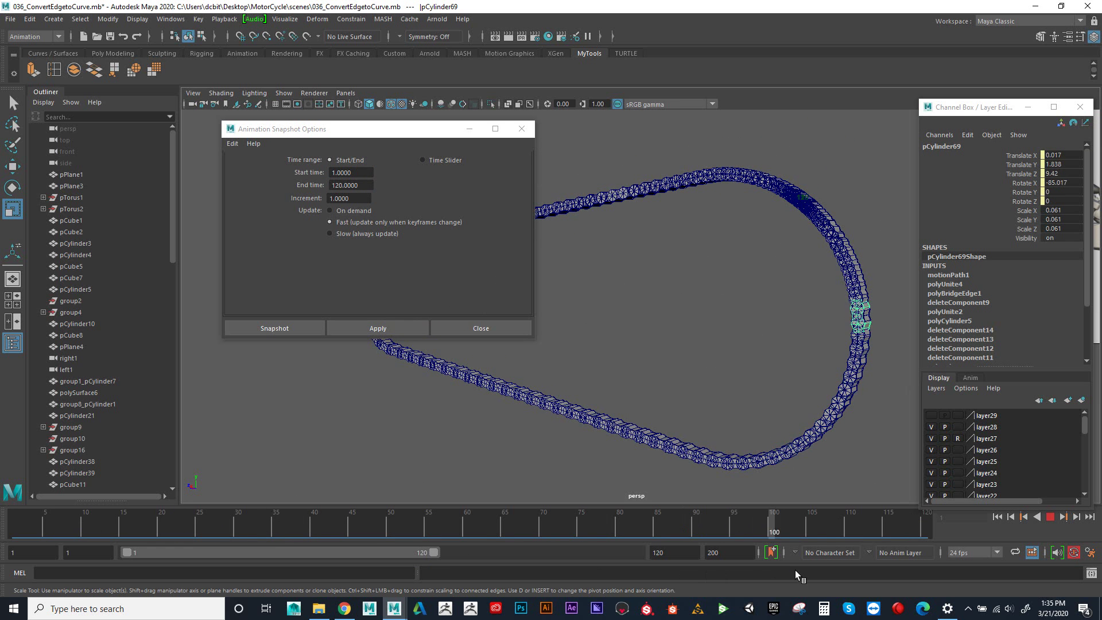
{"action": "key", "text": "alt+v"}
{"action": "middle_click_drag", "start_coordinate": [845, 406], "coordinate": [781, 427], "text": "alt"}
{"action": "right_click_drag", "start_coordinate": [782, 427], "coordinate": [913, 359], "text": "alt"}
{"action": "middle_click_drag", "start_coordinate": [912, 358], "coordinate": [863, 430], "text": "alt"}
{"action": "right_click_drag", "start_coordinate": [830, 279], "coordinate": [591, 325], "text": "alt"}
{"action": "middle_click_drag", "start_coordinate": [591, 325], "coordinate": [719, 271], "text": "alt"}
{"action": "right_click_drag", "start_coordinate": [719, 270], "coordinate": [735, 391], "text": "alt"}
{"action": "key", "text": "alt+v"}
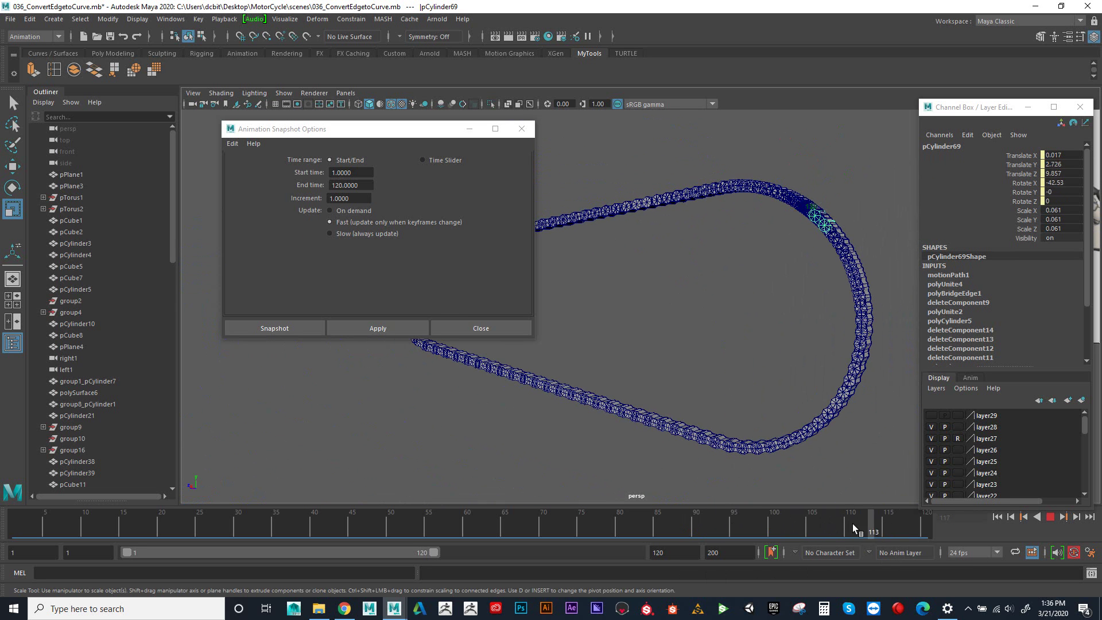
{"action": "left_click_drag", "start_coordinate": [59, 435], "coordinate": [3, 438]}
{"action": "right_click_drag", "start_coordinate": [756, 263], "coordinate": [775, 278], "text": "alt"}
{"action": "scroll", "coordinate": [774, 278], "scroll_direction": "down", "scroll_amount": 2}
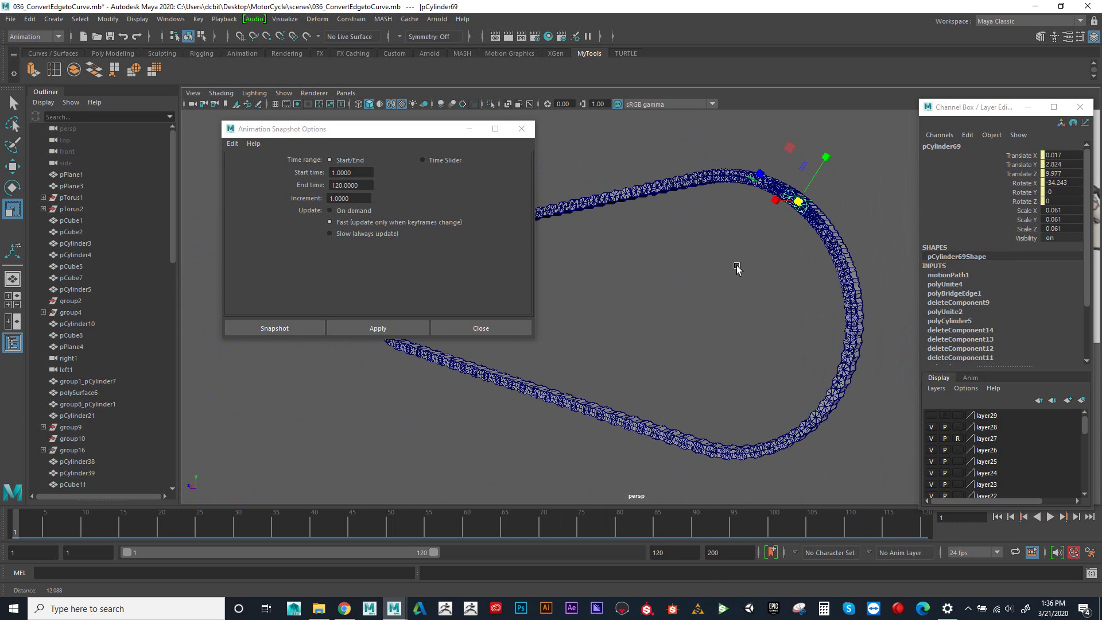
Step: Undo the dense snapshot and create a new one of the link with an increment of 5
{"action": "key", "text": "ctrl+z"}
{"action": "left_click_drag", "start_coordinate": [690, 247], "coordinate": [709, 263], "text": "alt"}
{"action": "double_click", "coordinate": [361, 198]}
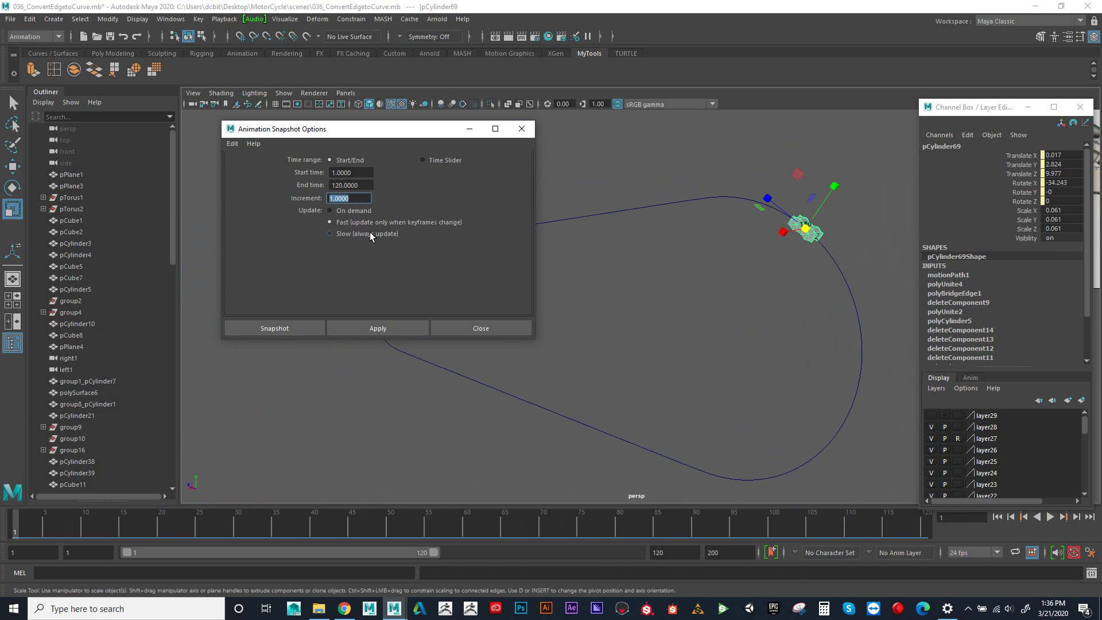
{"action": "type", "text": "5"}
{"action": "left_click", "coordinate": [377, 327]}
{"action": "scroll", "coordinate": [698, 313], "scroll_direction": "up", "scroll_amount": 4}
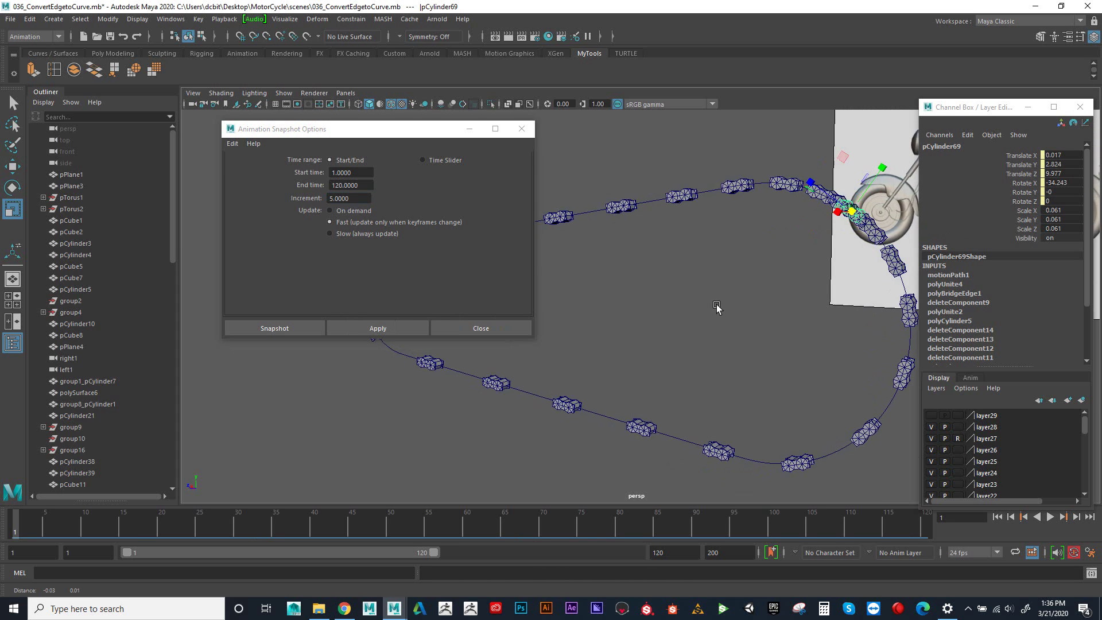
Step: Examine the spacing of the link copies around the whole curve, keeping the snapshot options clear of the chain
{"action": "scroll", "coordinate": [723, 327], "scroll_direction": "down", "scroll_amount": 4}
{"action": "left_click_drag", "start_coordinate": [459, 129], "coordinate": [354, 108]}
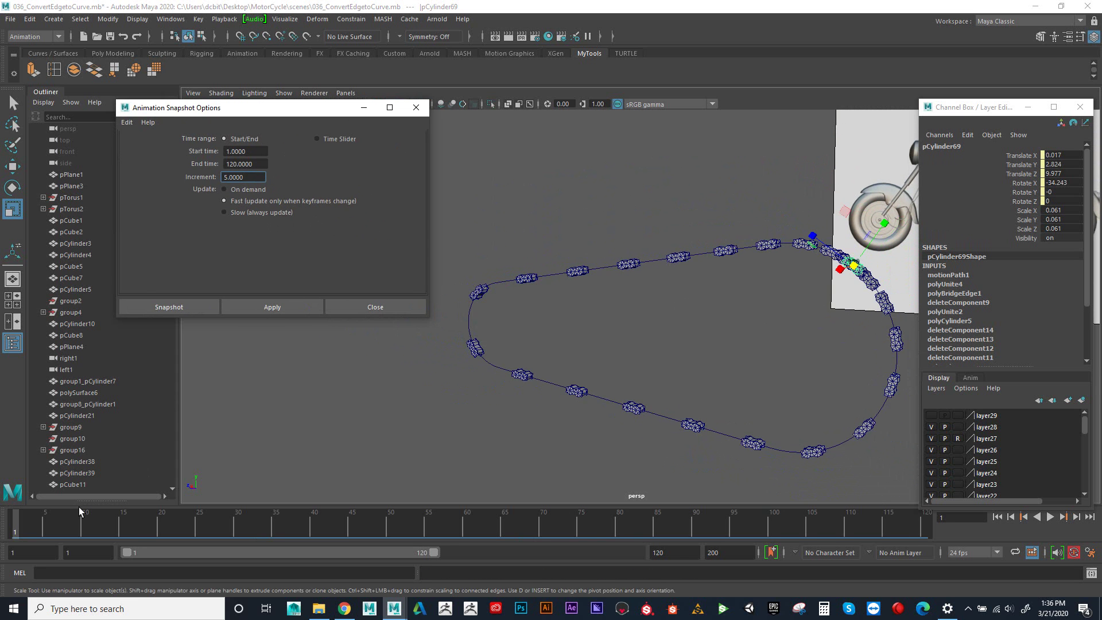
{"action": "mouse_move", "coordinate": [22, 519]}
{"action": "left_mouse_down"}
{"action": "mouse_move", "coordinate": [319, 519]}
{"action": "mouse_move", "coordinate": [3, 521]}
{"action": "left_mouse_up"}
{"action": "middle_click_drag", "start_coordinate": [838, 397], "coordinate": [798, 391], "text": "alt"}
{"action": "mouse_move", "coordinate": [798, 391]}
{"action": "left_mouse_down", "text": "alt"}
{"action": "mouse_move", "coordinate": [831, 388]}
{"action": "mouse_move", "coordinate": [779, 400]}
{"action": "left_mouse_up", "text": "alt"}
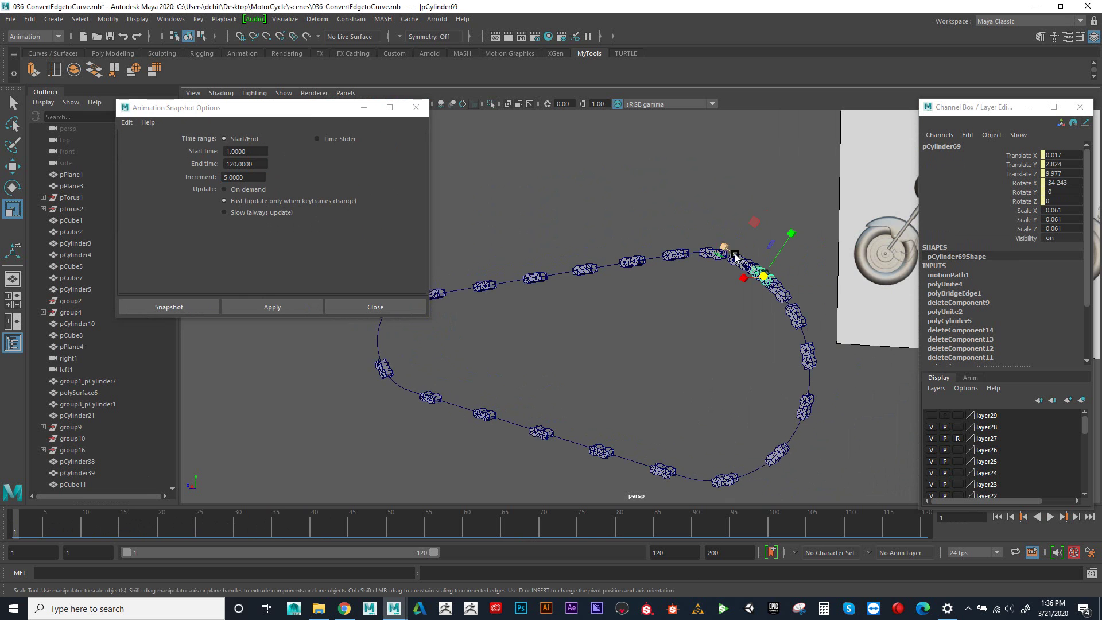
{"action": "middle_click_drag", "start_coordinate": [722, 286], "coordinate": [745, 277], "text": "alt"}
{"action": "right_click_drag", "start_coordinate": [745, 277], "coordinate": [729, 273], "text": "alt"}
{"action": "left_click_drag", "start_coordinate": [347, 114], "coordinate": [283, 114]}
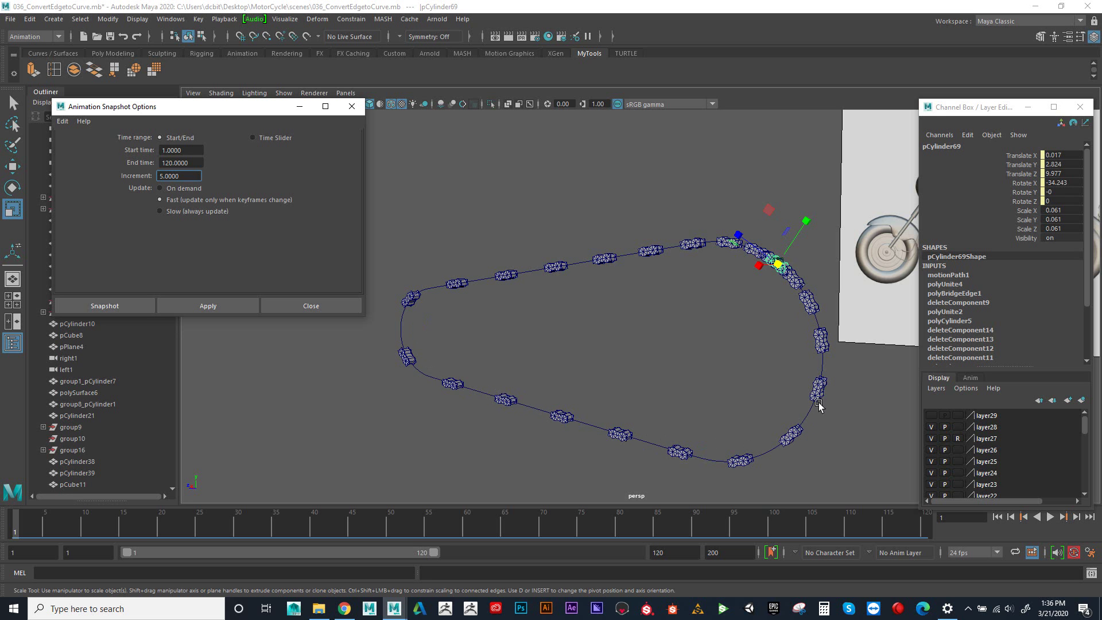
{"action": "middle_click_drag", "start_coordinate": [799, 280], "coordinate": [793, 266], "text": "alt"}
{"action": "left_click_drag", "start_coordinate": [753, 300], "coordinate": [751, 293], "text": "alt"}
{"action": "left_click_drag", "start_coordinate": [603, 288], "coordinate": [578, 288], "text": "alt"}
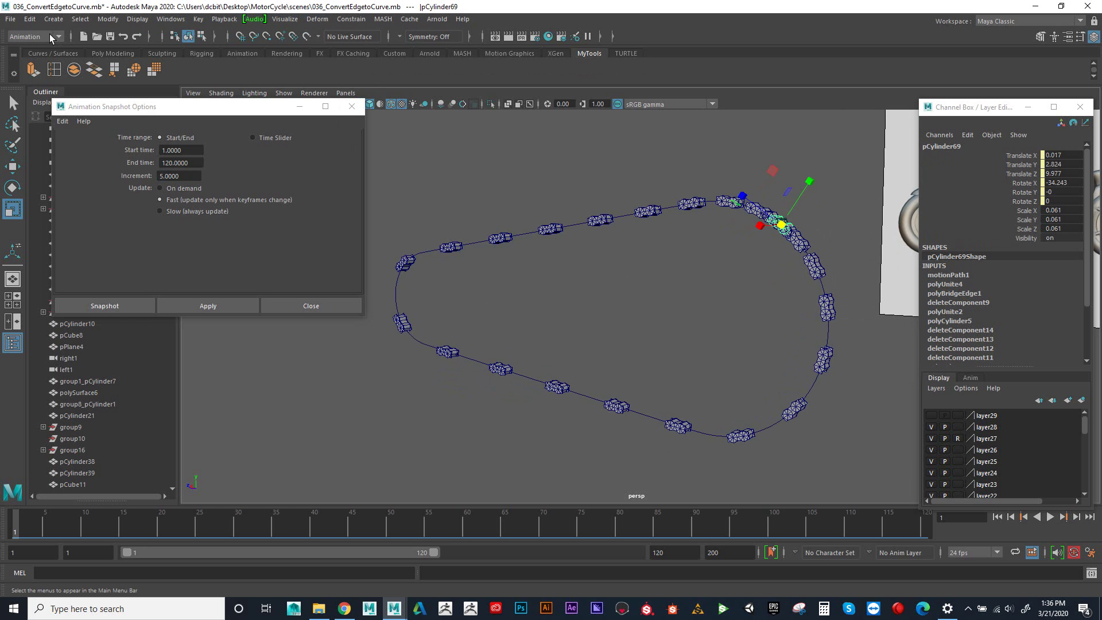
Step: Open the Graph Editor to show the selected link's motion path animation curve
{"action": "left_click", "coordinate": [284, 19]}
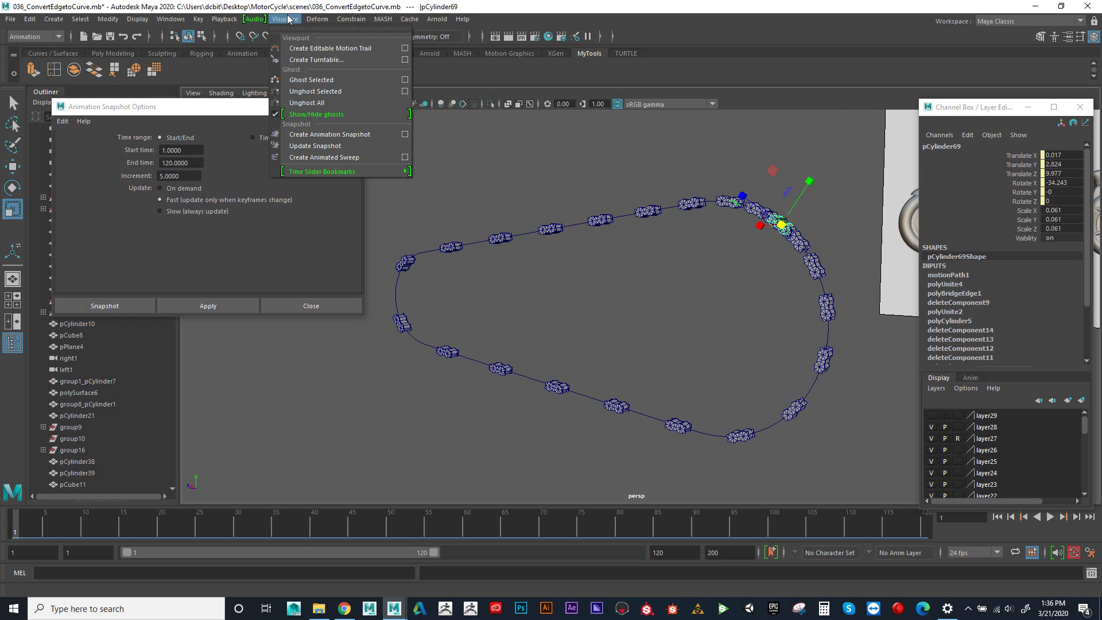
{"action": "mouse_move", "coordinate": [321, 22]}
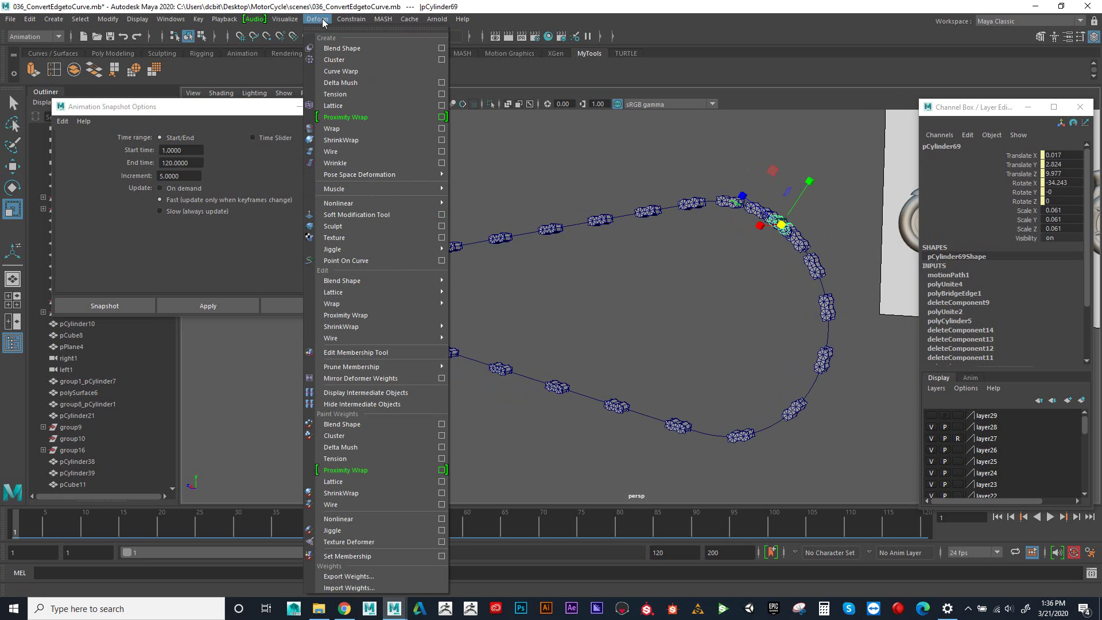
{"action": "mouse_move", "coordinate": [171, 23]}
{"action": "mouse_move", "coordinate": [212, 84]}
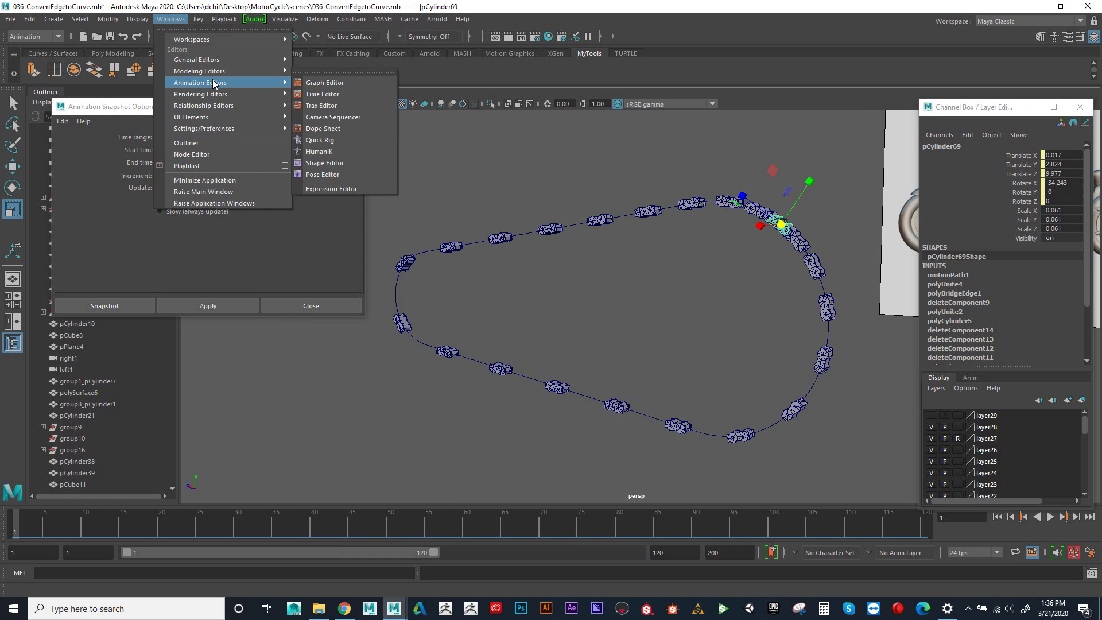
{"action": "left_click", "coordinate": [342, 82]}
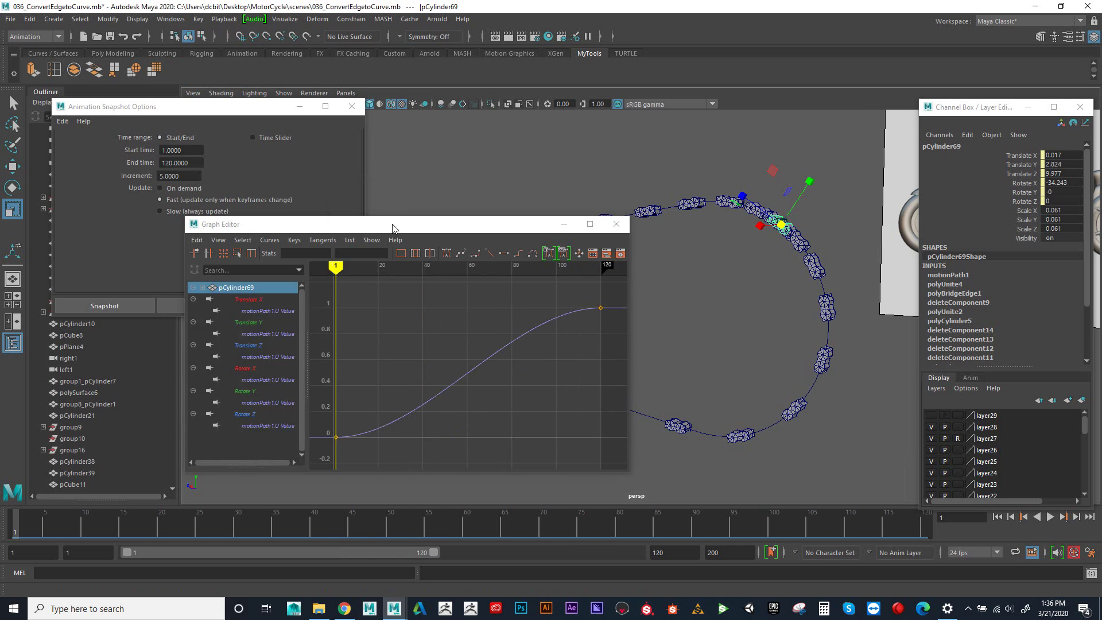
Step: Make the link's motionPath1 U Value curve linear between its start and end keys, and minimize the Graph Editor
{"action": "left_click", "coordinate": [783, 228]}
{"action": "left_click_drag", "start_coordinate": [724, 272], "coordinate": [723, 269], "text": "alt"}
{"action": "mouse_move", "coordinate": [556, 370]}
{"action": "right_mouse_down", "text": "alt"}
{"action": "mouse_move", "coordinate": [539, 370]}
{"action": "mouse_move", "coordinate": [550, 372]}
{"action": "right_mouse_up", "text": "alt"}
{"action": "middle_click_drag", "start_coordinate": [551, 373], "coordinate": [526, 365], "text": "alt"}
{"action": "left_click_drag", "start_coordinate": [498, 225], "coordinate": [417, 170]}
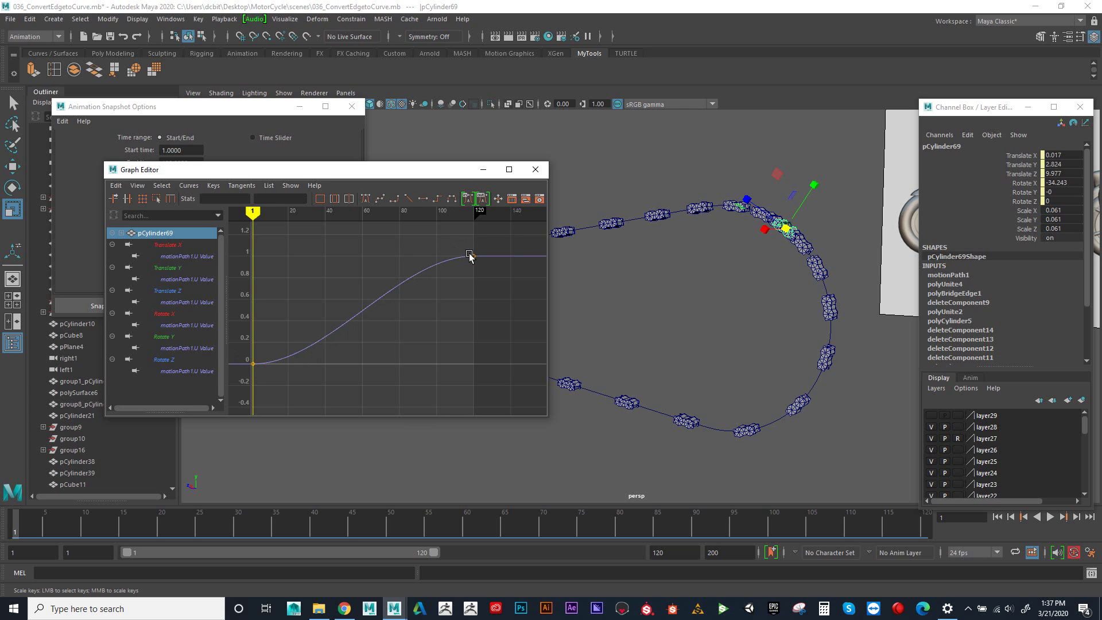
{"action": "left_click", "coordinate": [409, 198]}
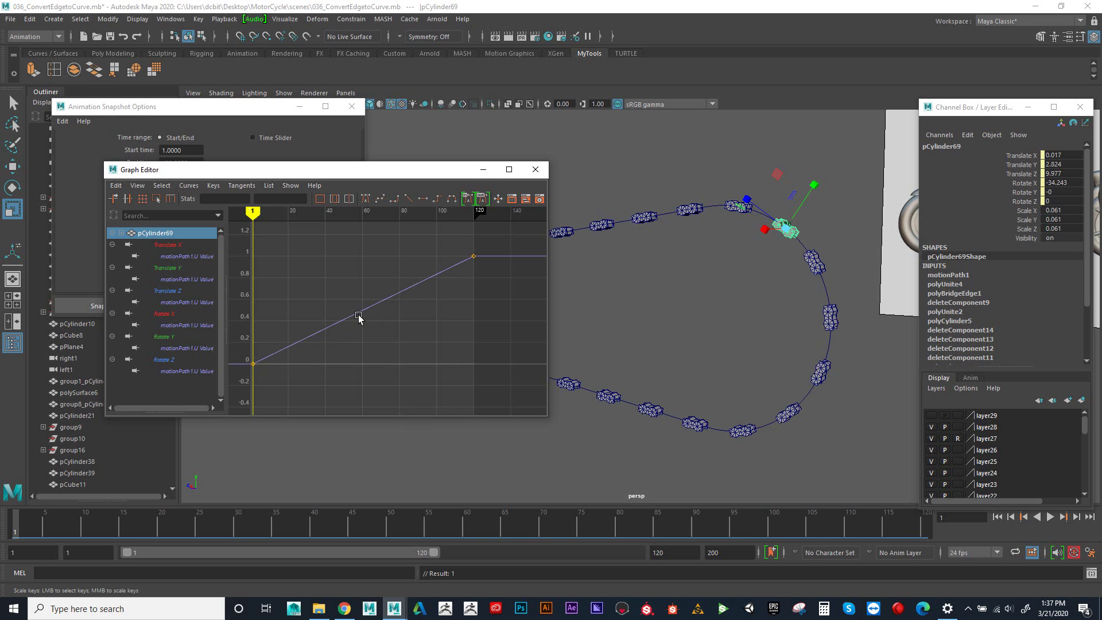
{"action": "left_click_drag", "start_coordinate": [441, 170], "coordinate": [264, 181]}
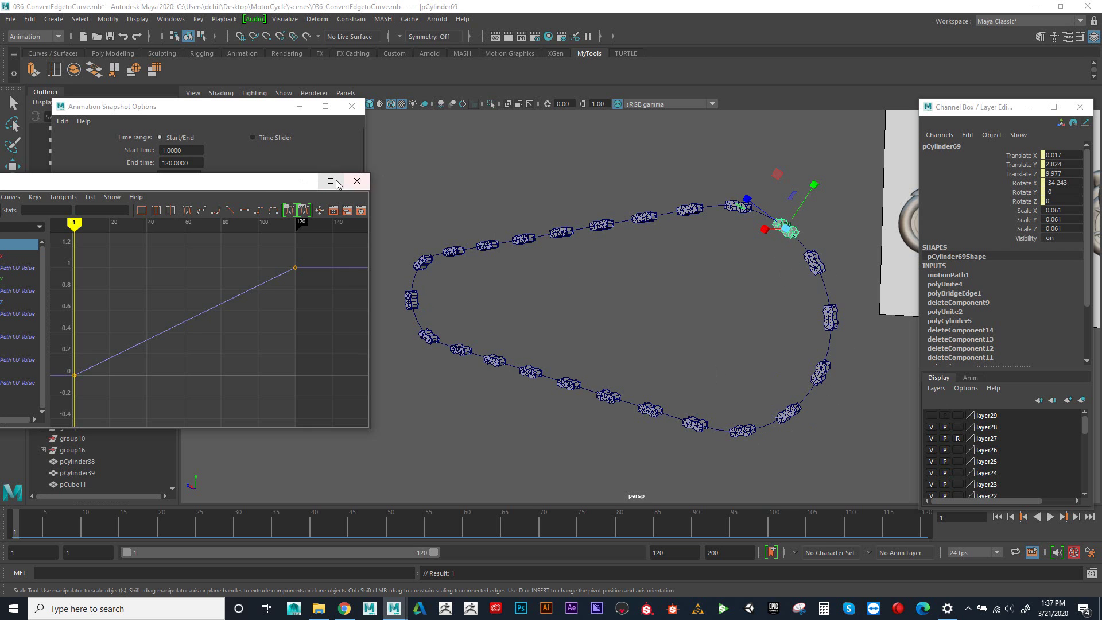
{"action": "left_click_drag", "start_coordinate": [275, 189], "coordinate": [288, 200]}
{"action": "left_click", "coordinate": [319, 192]}
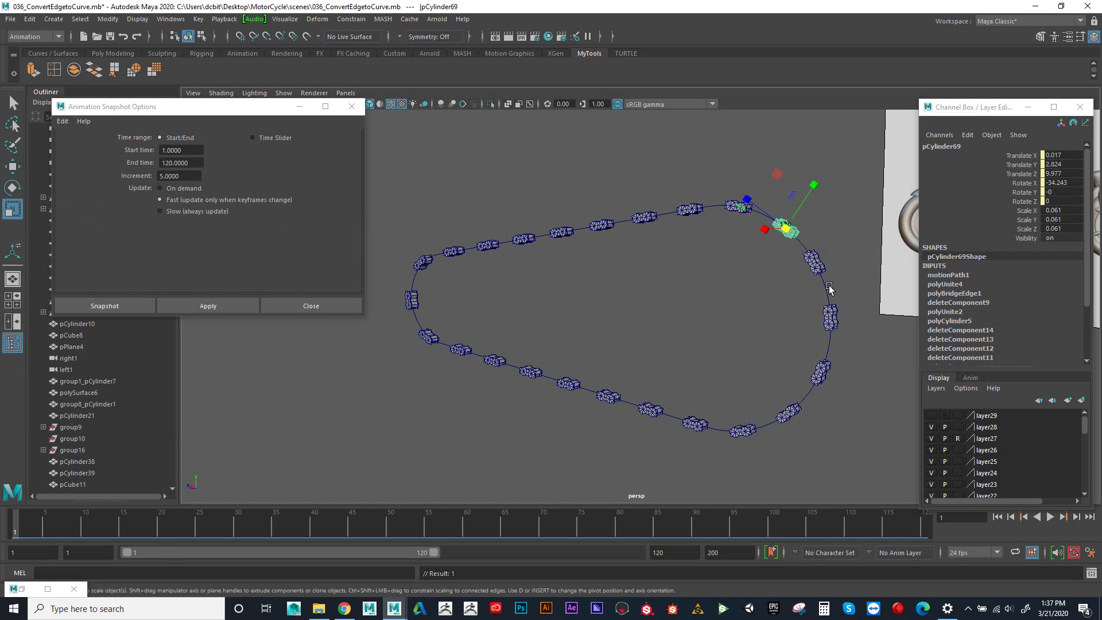
Step: Set the animation snapshot's increment to 2
{"action": "left_click_drag", "start_coordinate": [179, 175], "coordinate": [155, 176]}
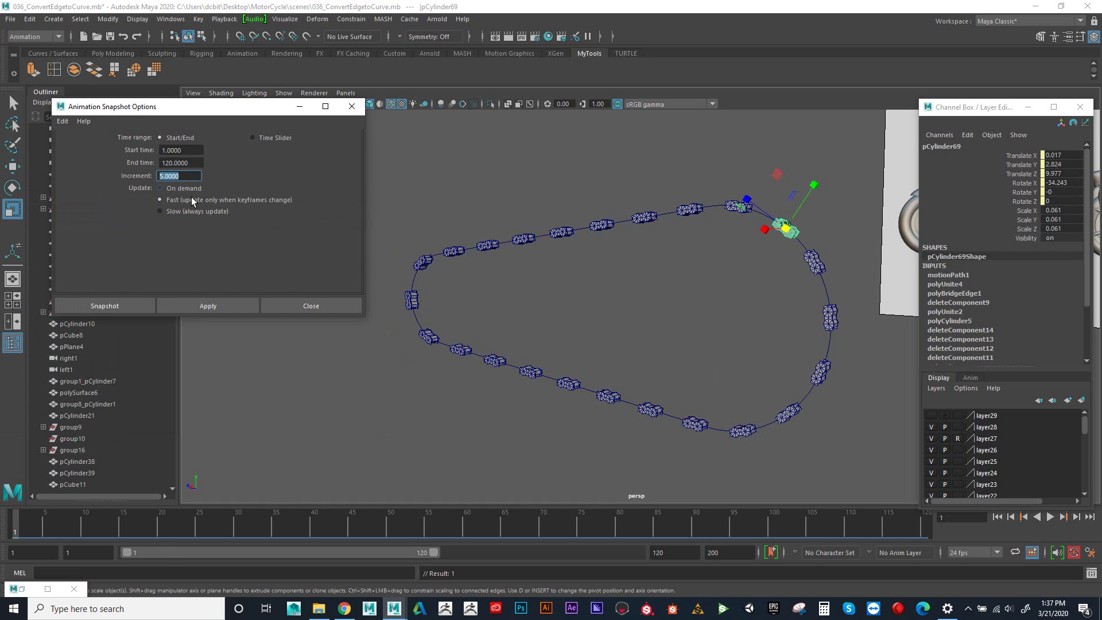
{"action": "type", "text": "2"}
{"action": "key", "text": "Return"}
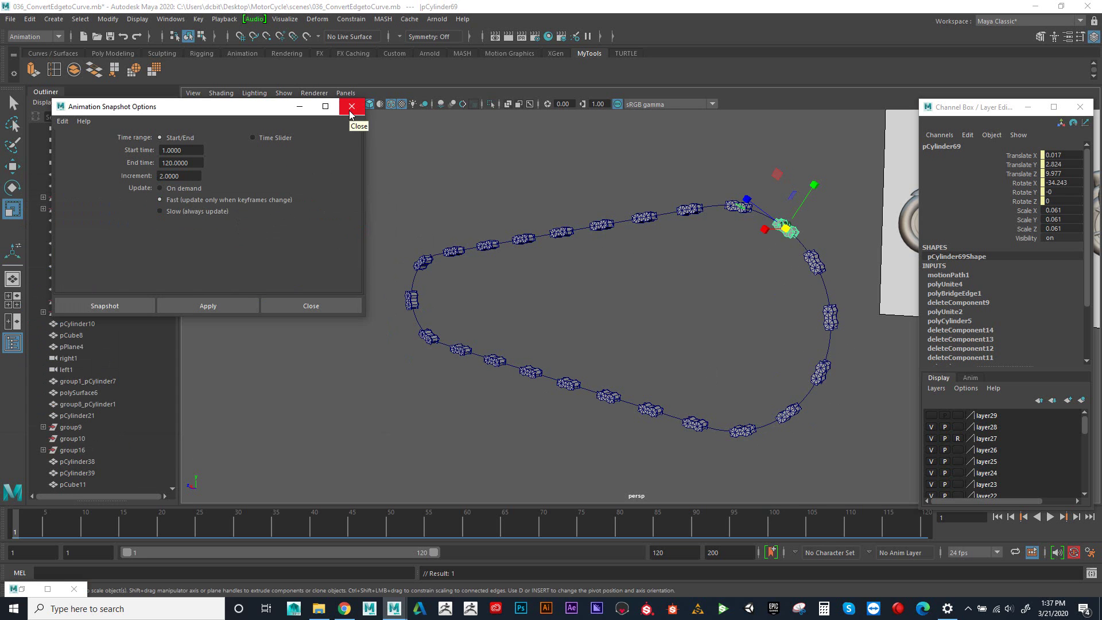
Step: Delete the whole group of widely spaced copies and create a new snapshot of the original link from frame 1 to 120
{"action": "left_click", "coordinate": [729, 209]}
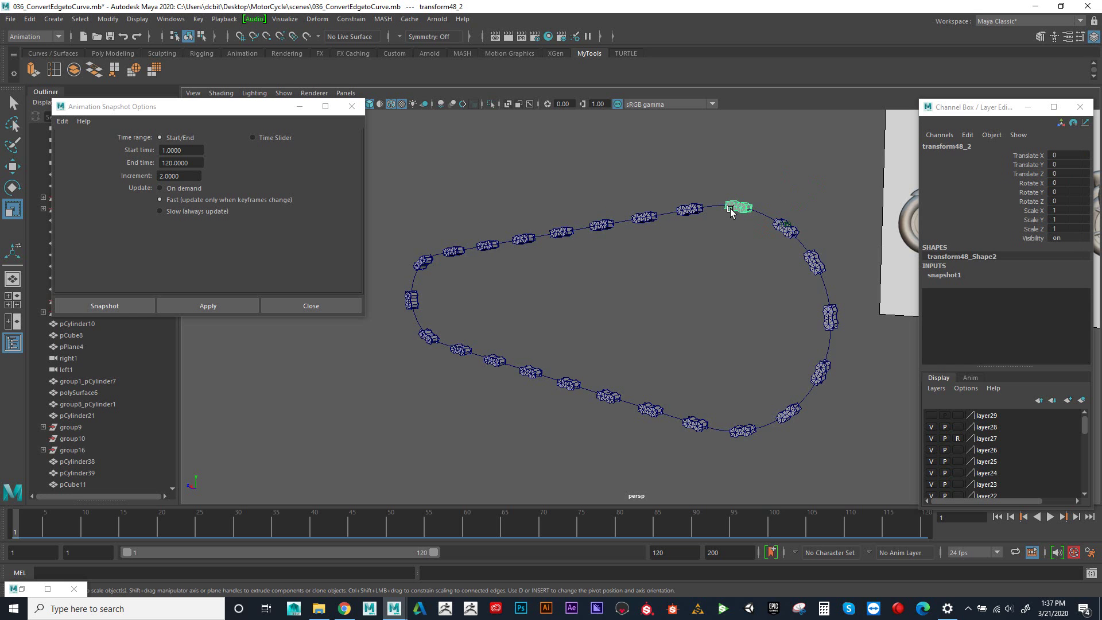
{"action": "key", "text": "Up"}
{"action": "key", "text": "Delete"}
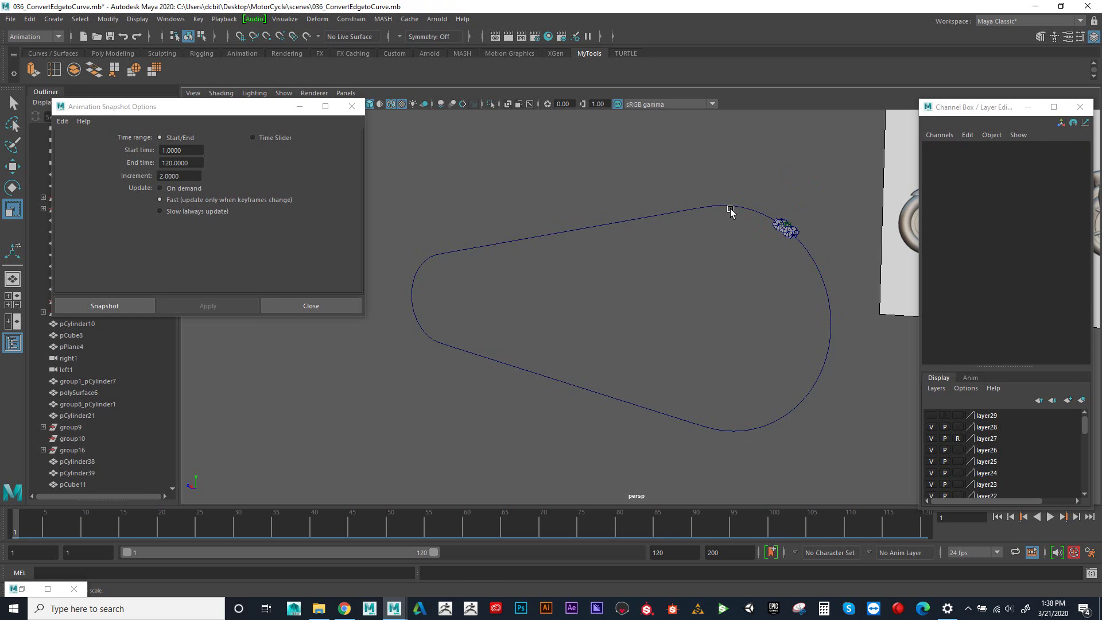
{"action": "left_click", "coordinate": [779, 231]}
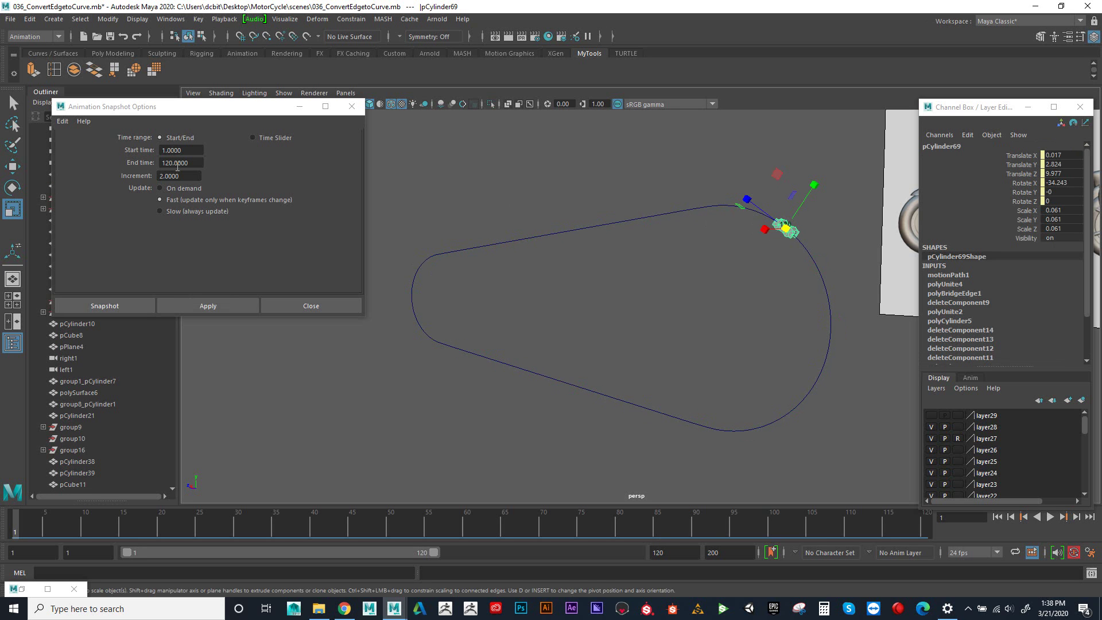
{"action": "left_click", "coordinate": [197, 307]}
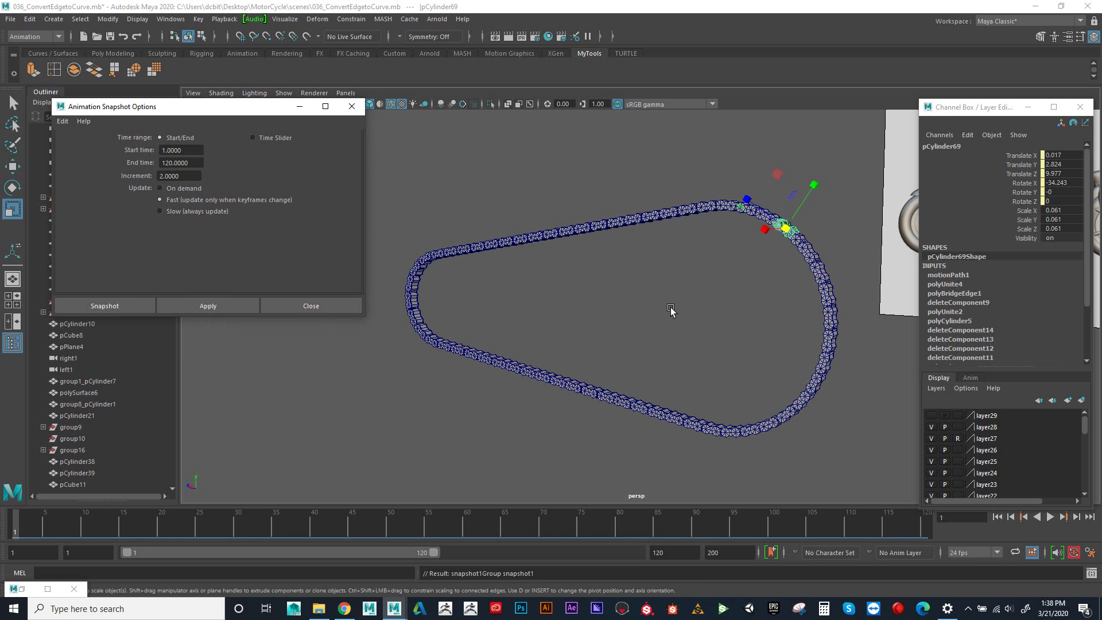
Step: Inspect how closely the new link copies fit together along the chain, and close the Animation Snapshot options
{"action": "left_click_drag", "start_coordinate": [670, 306], "coordinate": [665, 317], "text": "alt"}
{"action": "right_click_drag", "start_coordinate": [666, 317], "coordinate": [814, 329], "text": "alt"}
{"action": "middle_click_drag", "start_coordinate": [810, 313], "coordinate": [794, 300], "text": "alt"}
{"action": "right_click_drag", "start_coordinate": [794, 300], "coordinate": [856, 312], "text": "alt"}
{"action": "middle_click_drag", "start_coordinate": [855, 312], "coordinate": [800, 302], "text": "alt"}
{"action": "right_click_drag", "start_coordinate": [799, 302], "coordinate": [838, 312], "text": "alt"}
{"action": "middle_click_drag", "start_coordinate": [839, 312], "coordinate": [794, 291], "text": "alt"}
{"action": "left_click_drag", "start_coordinate": [794, 291], "coordinate": [709, 301], "text": "alt"}
{"action": "left_click", "coordinate": [352, 106]}
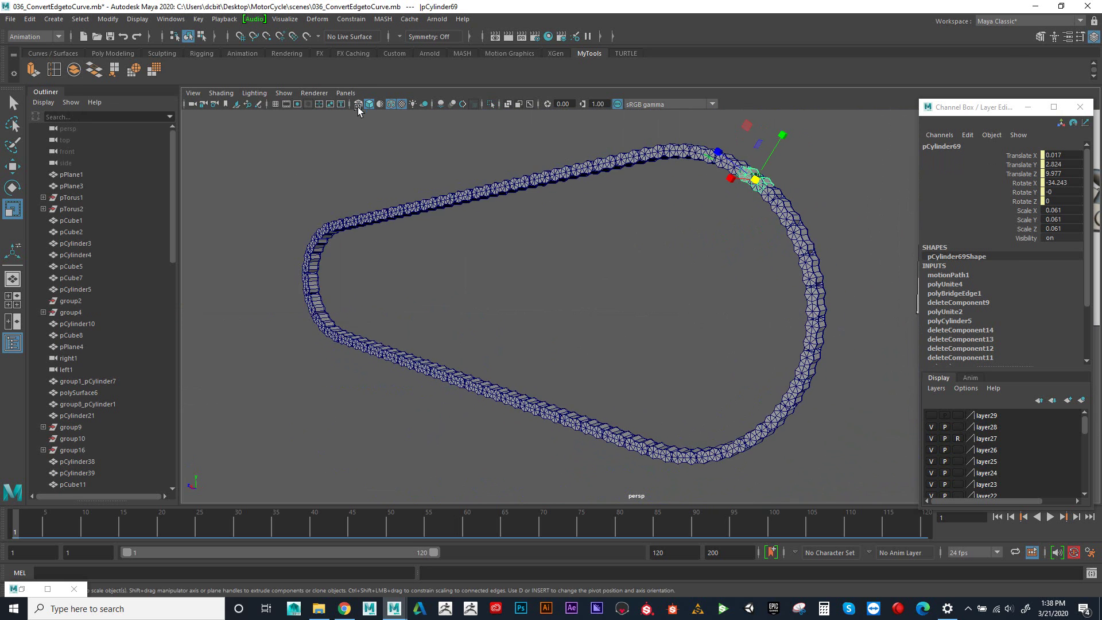